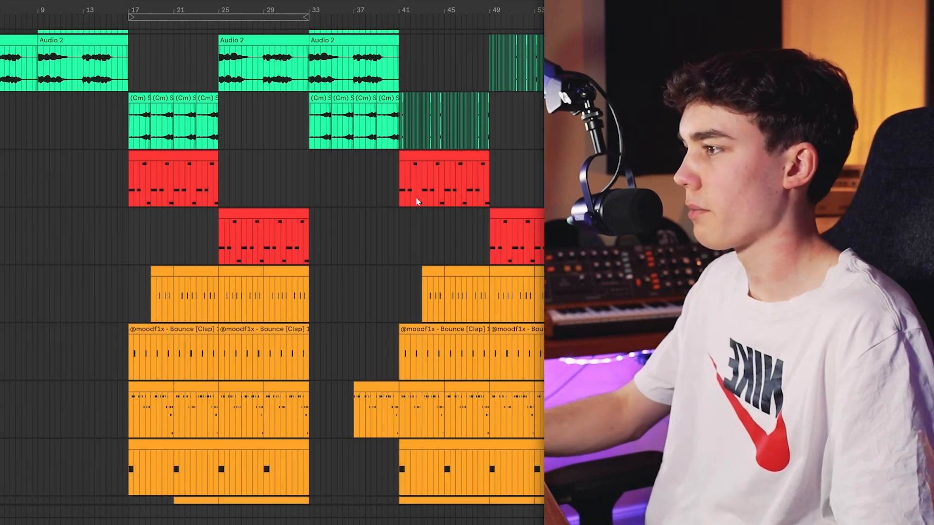
- Play the arrangement from around bar 15 and look over the melodic, 808, drum, percussion and FX tracks
scroll(433, 220, down, 5)
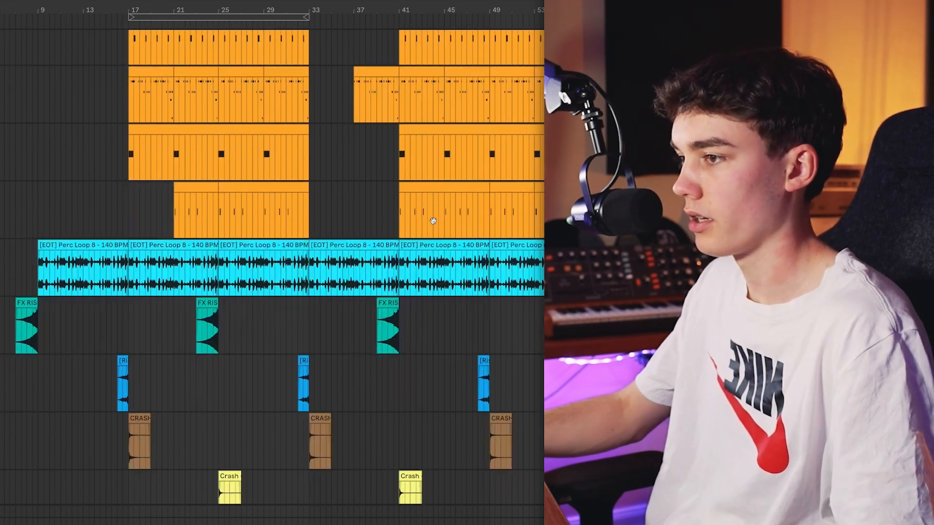
scroll(379, 242, up, 16)
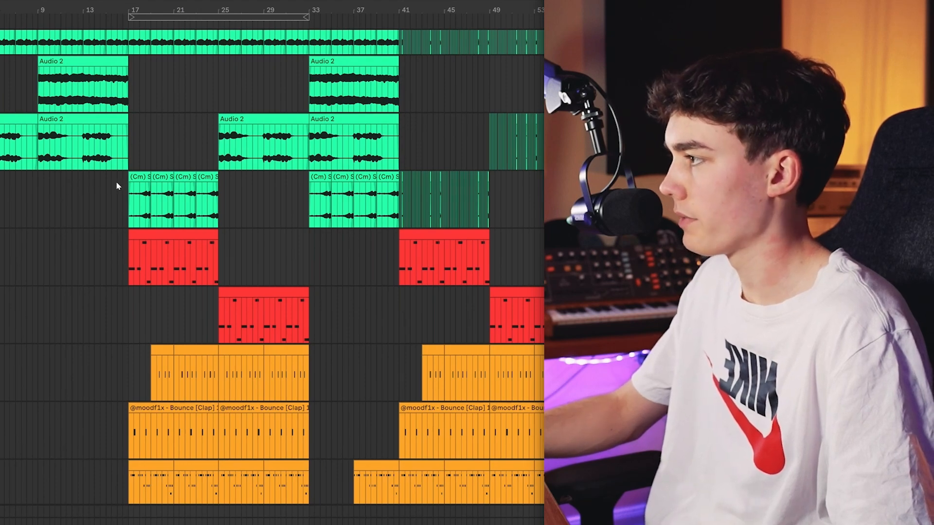
click(104, 185)
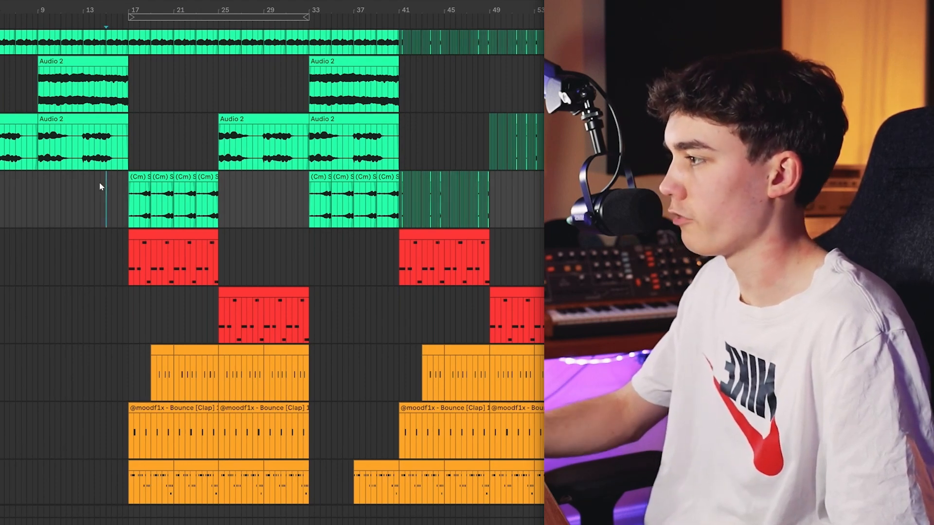
scroll(112, 186, down, 13)
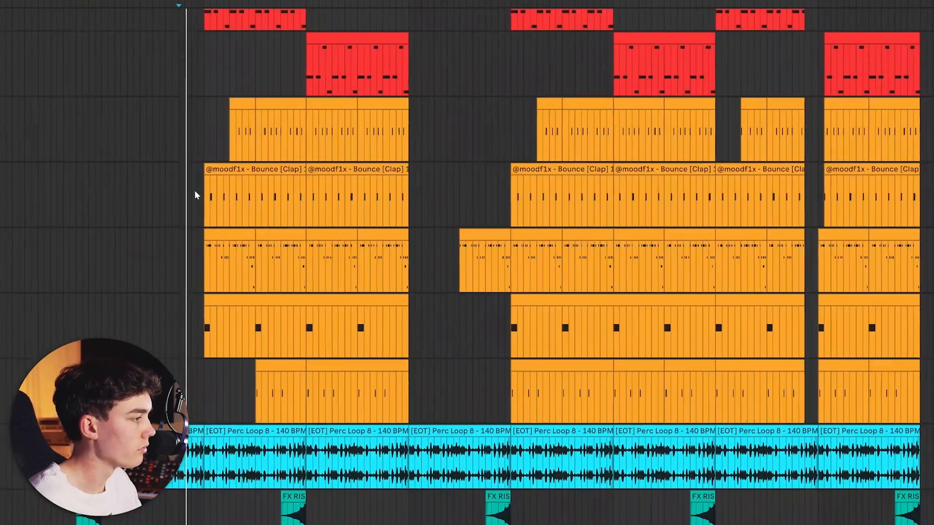
scroll(180, 182, down, 5)
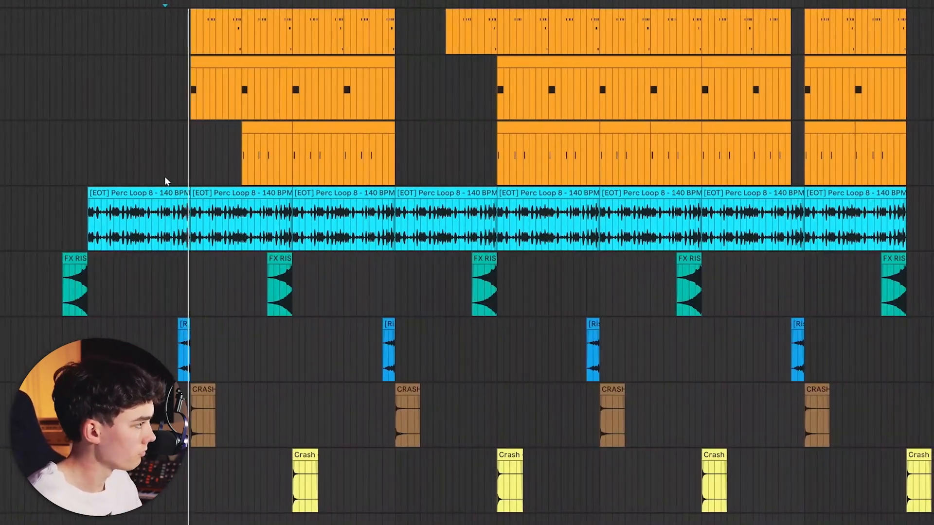
scroll(161, 179, up, 7)
key(h)
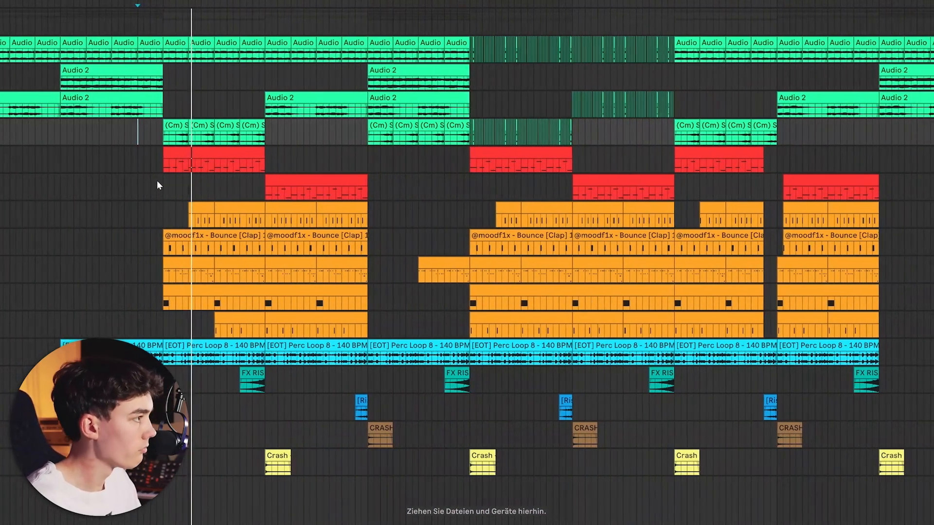
scroll(157, 181, up, 5)
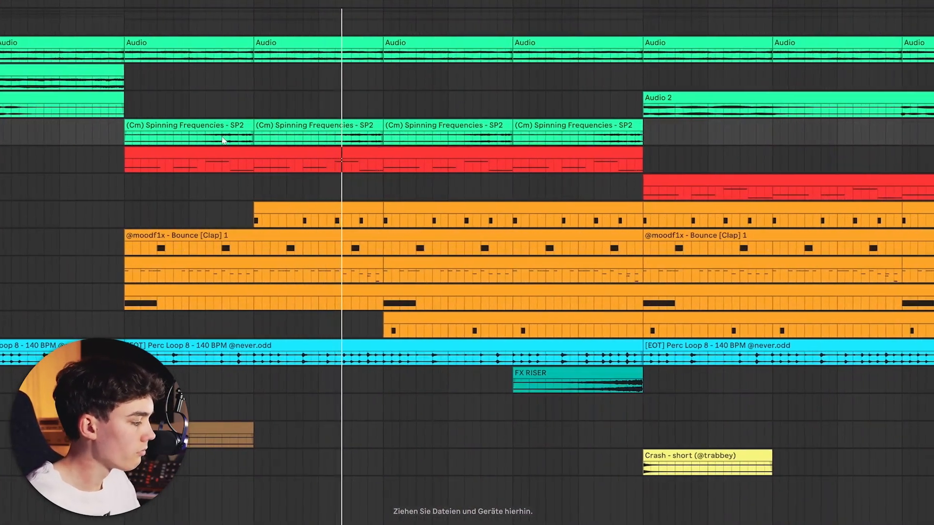
scroll(266, 158, down, 5)
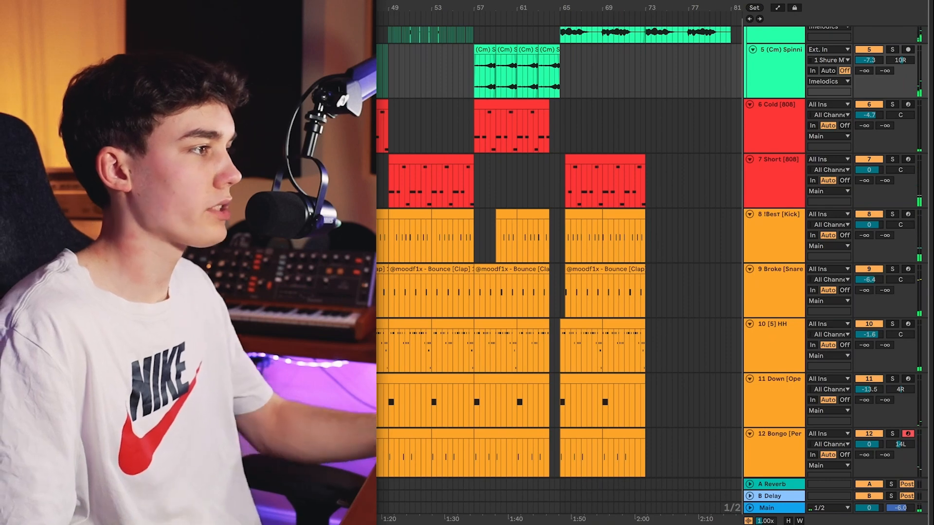
scroll(451, 162, up, 5)
scroll(451, 161, down, 6)
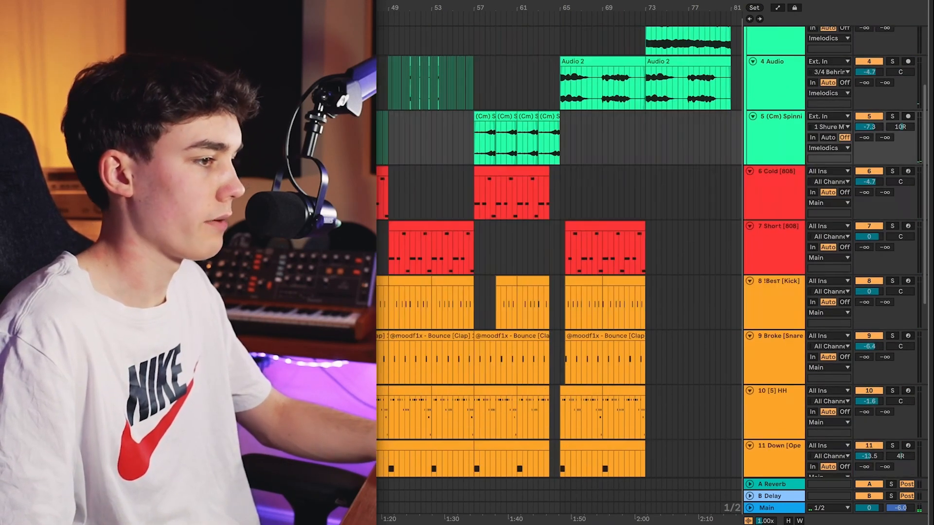
scroll(560, 250, up, 5)
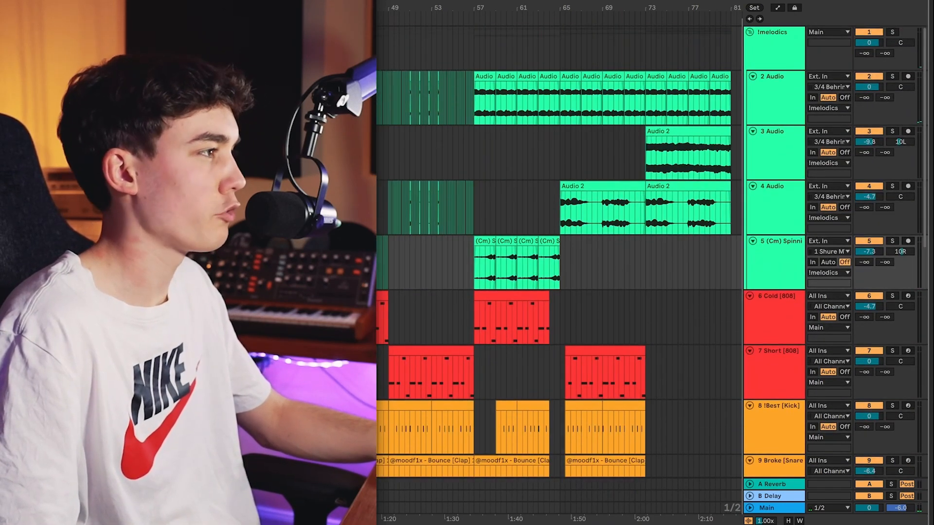
- Solo the first melodic audio track, play it to identify its sound, and rename it Pad
click(771, 95)
click(341, 100)
key(s)
key(space)
click(790, 96)
key(ctrl+r)
text(Pad)
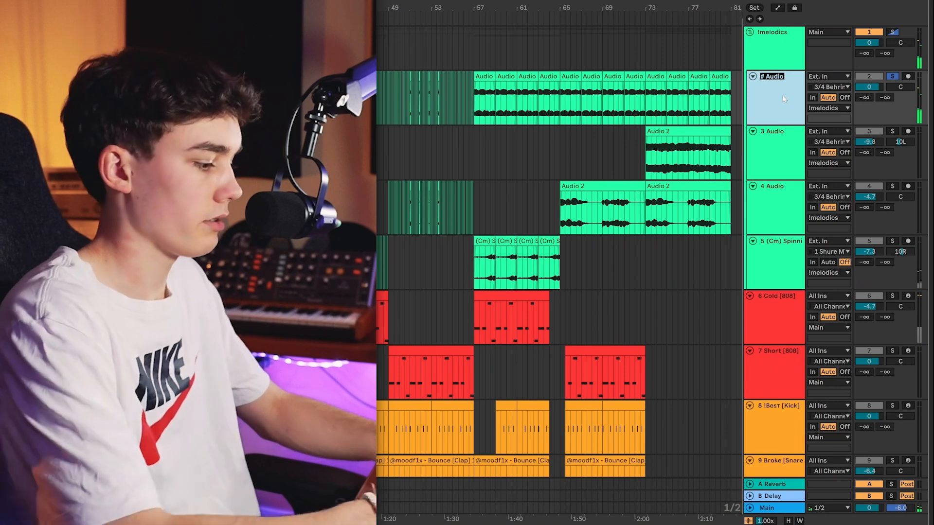
- Rename the three melodic tracks below Pad as Bass, Accent 1 and Accent 2
key(Tab)
text(Bass)
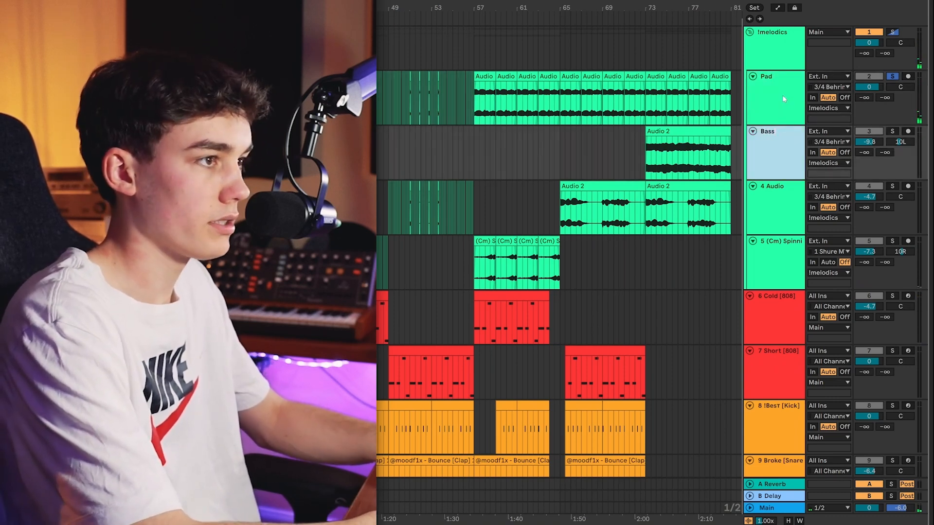
key(Tab)
text(Accent 1)
key(Tab)
text(Accen)
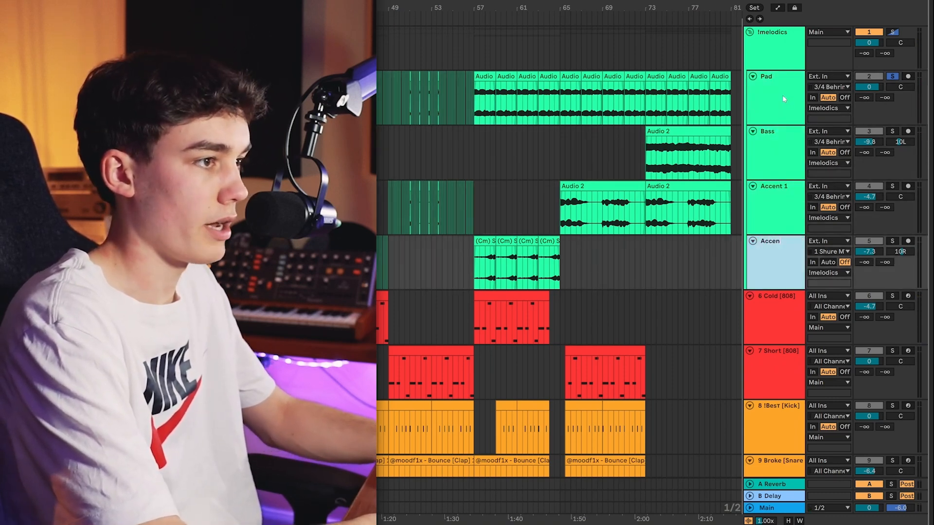
text(t 2)
key(Tab)
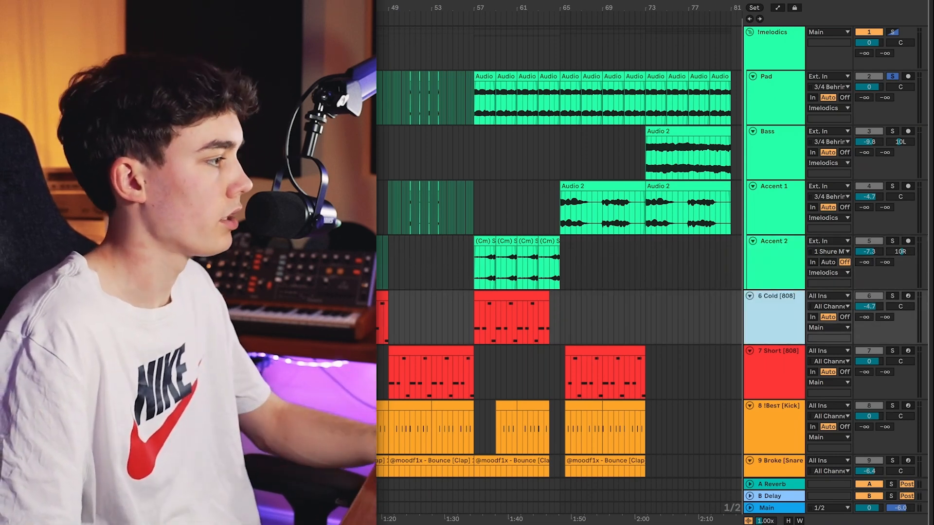
- Rename the two red bass tracks as 808 and 808 2
scroll(526, 203, down, 1)
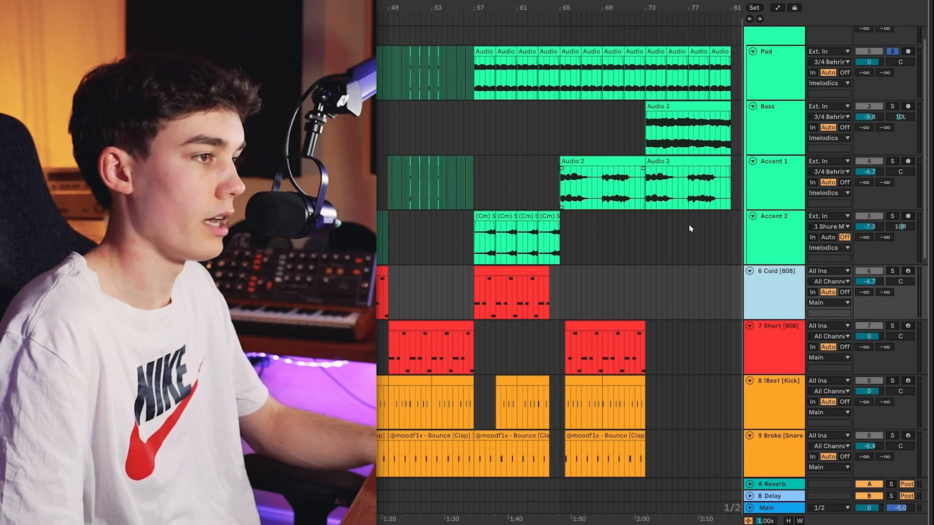
text(808)
key(Tab)
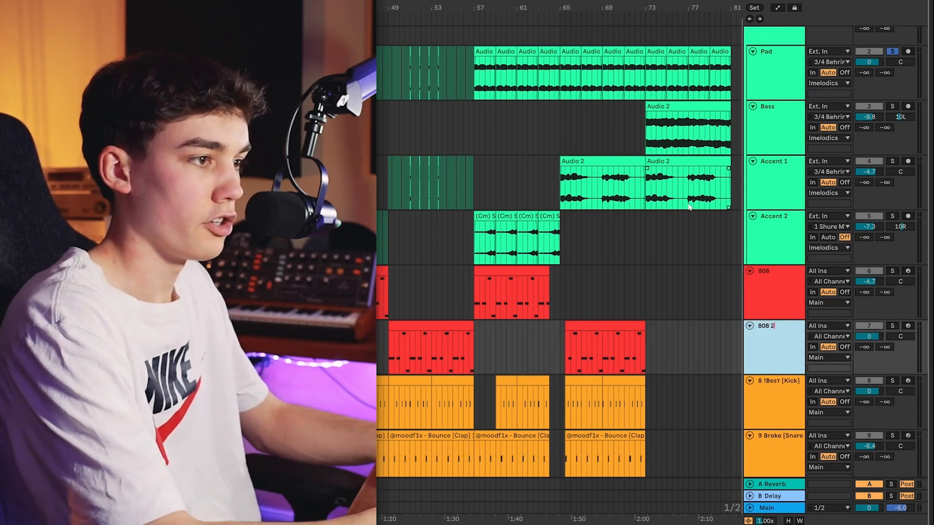
key(Tab)
- Collapse the !melodics, !808 and !drum bus groups
scroll(582, 374, down, 4)
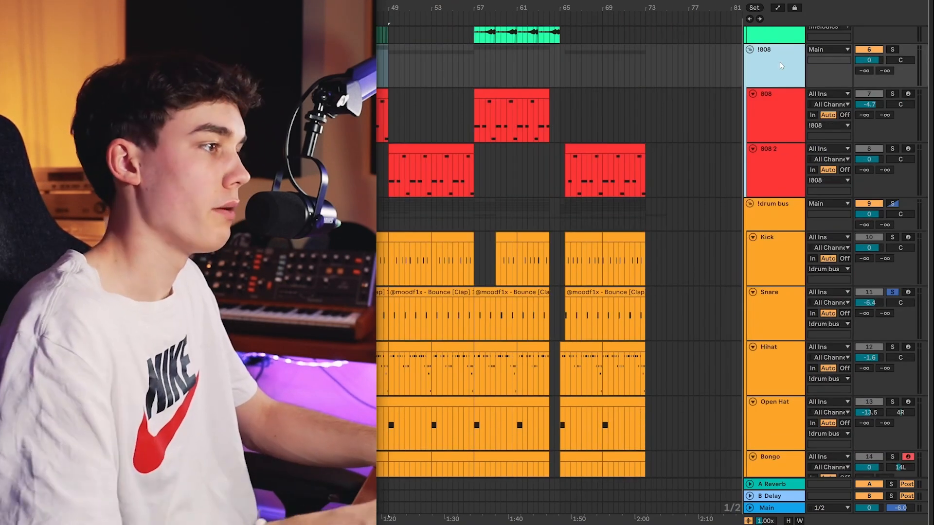
scroll(468, 223, up, 10)
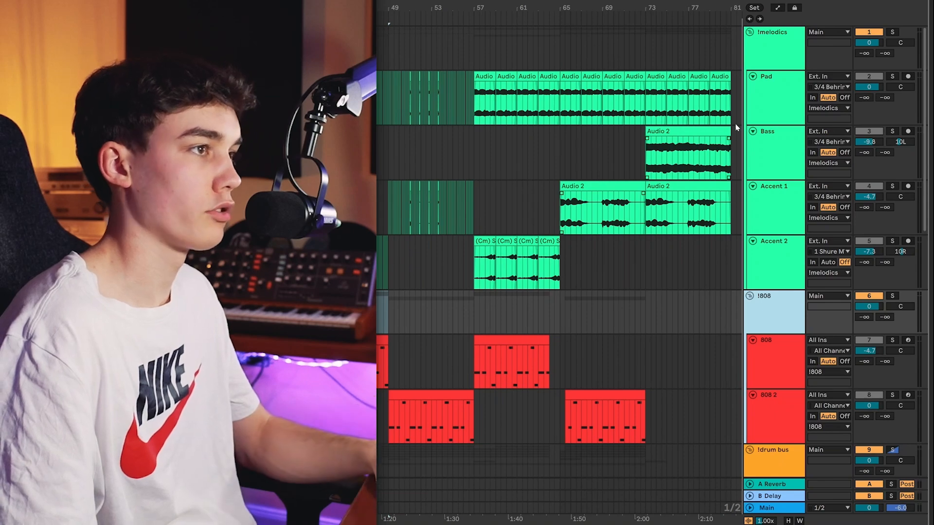
click(749, 33)
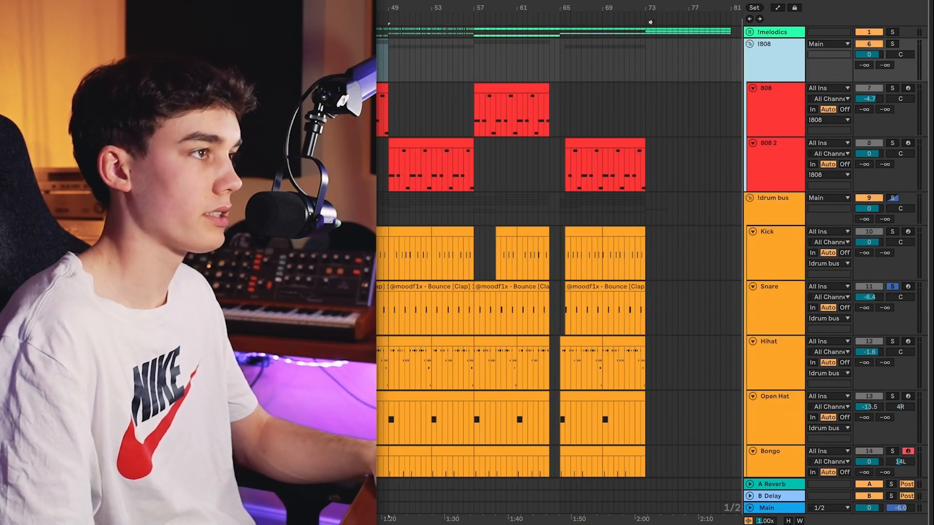
click(750, 44)
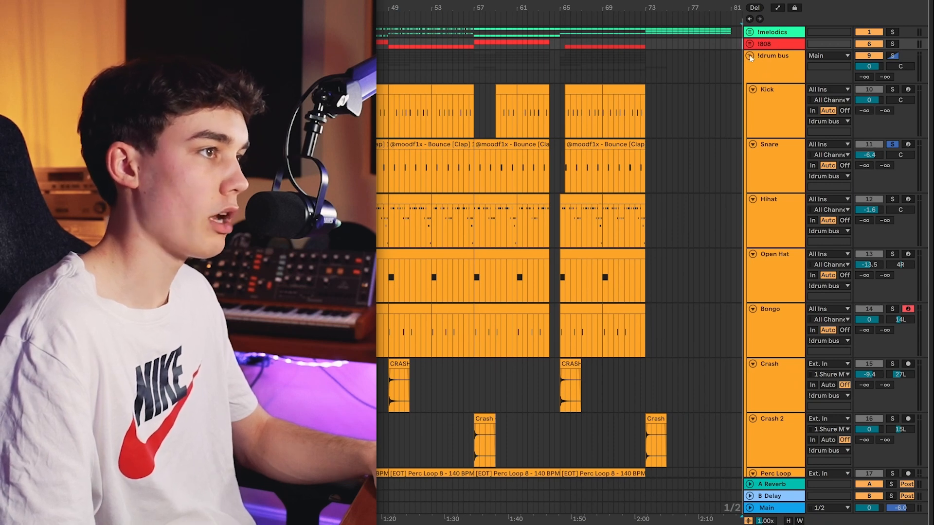
click(750, 56)
- Group the FX Riser and FX Riser 2 tracks and name the group !Fx
click(778, 87)
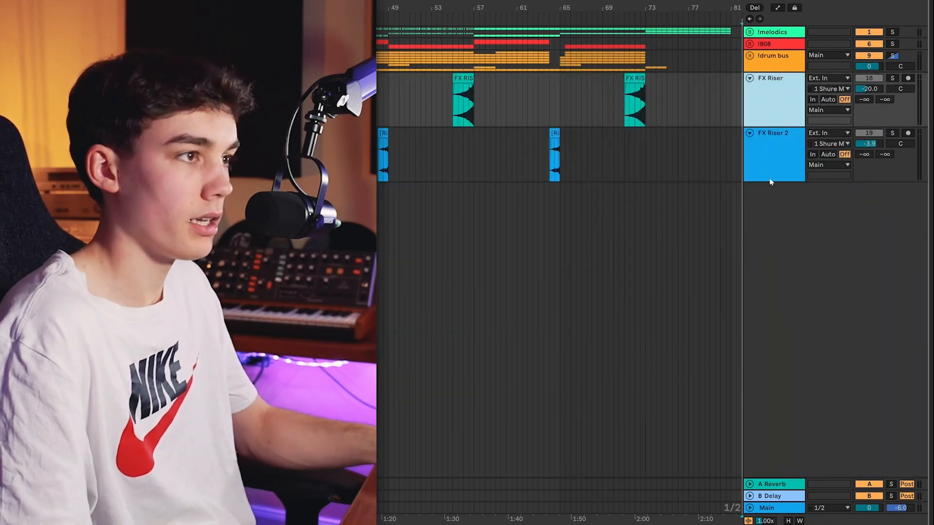
shift+click(771, 156)
key(ctrl+g)
click(772, 92)
key(ctrl+r)
text(!)
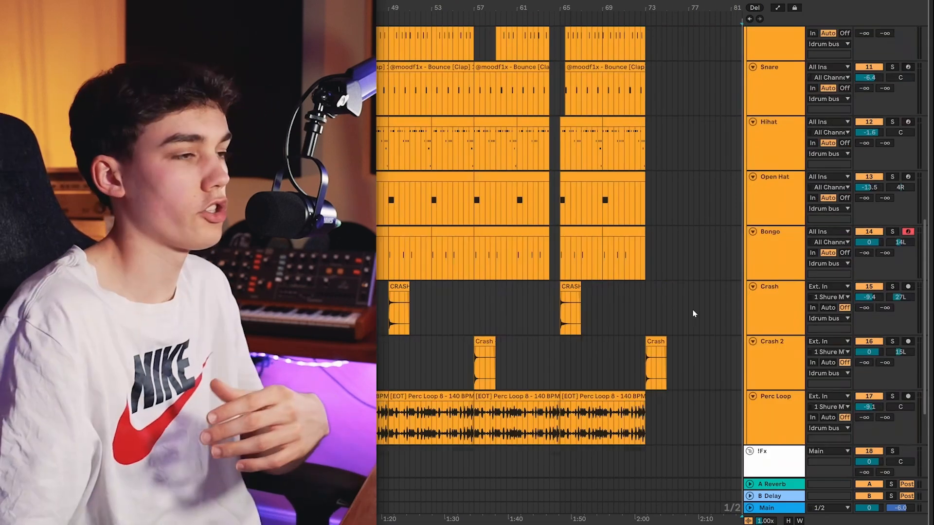
scroll(693, 309, up, 10)
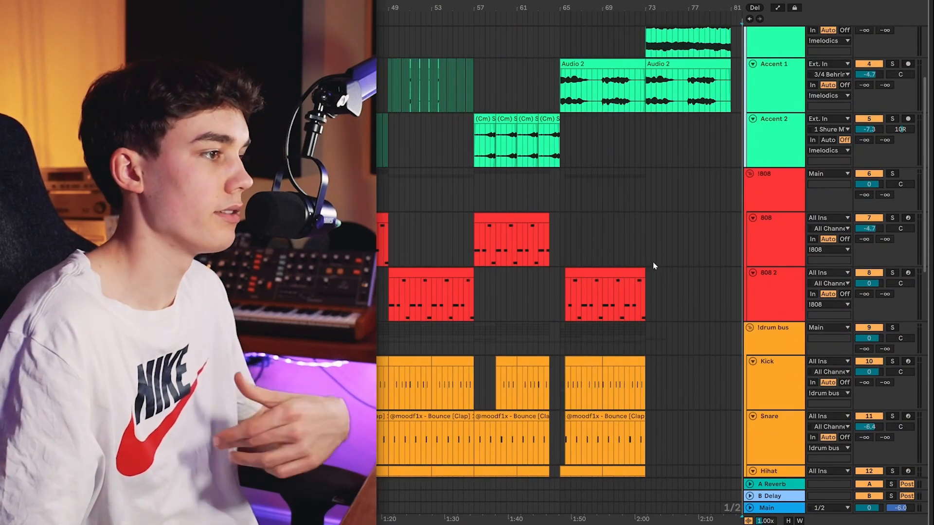
scroll(653, 266, up, 3)
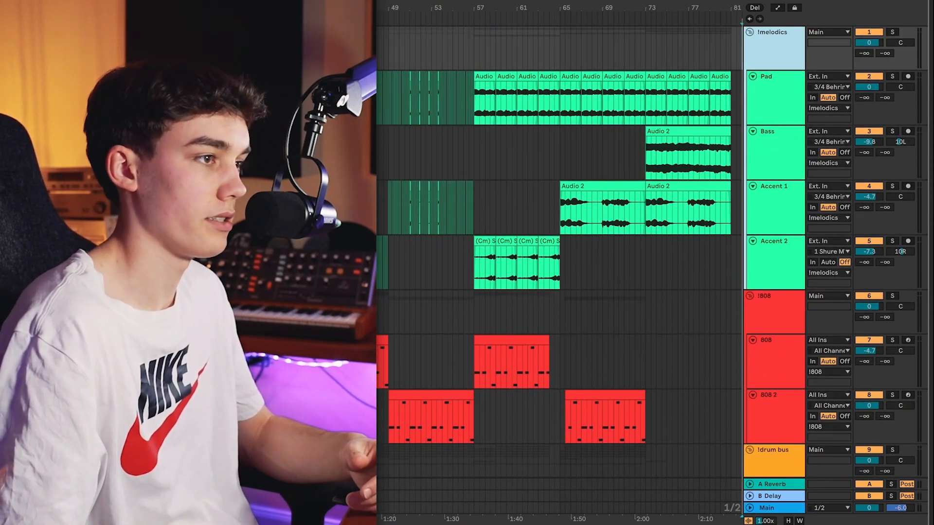
scroll(584, 200, down, 12)
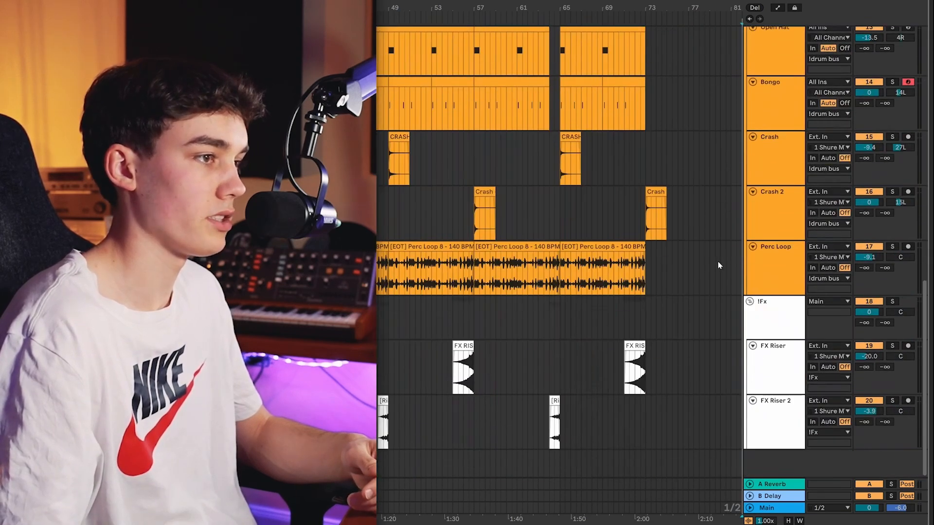
scroll(842, 308, up, 12)
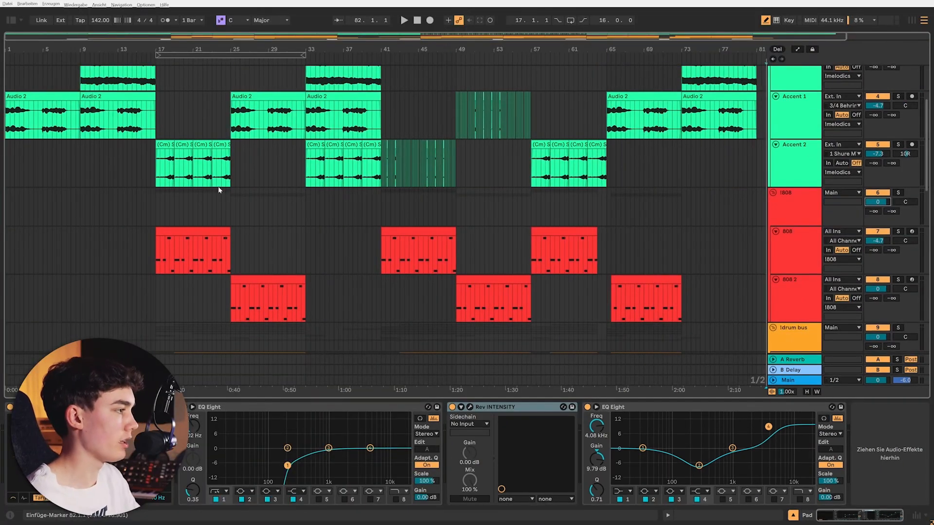
- Play the arrangement from the first 808 clip at bar 17 and solo the melodic accent tracks to hear them
click(204, 227)
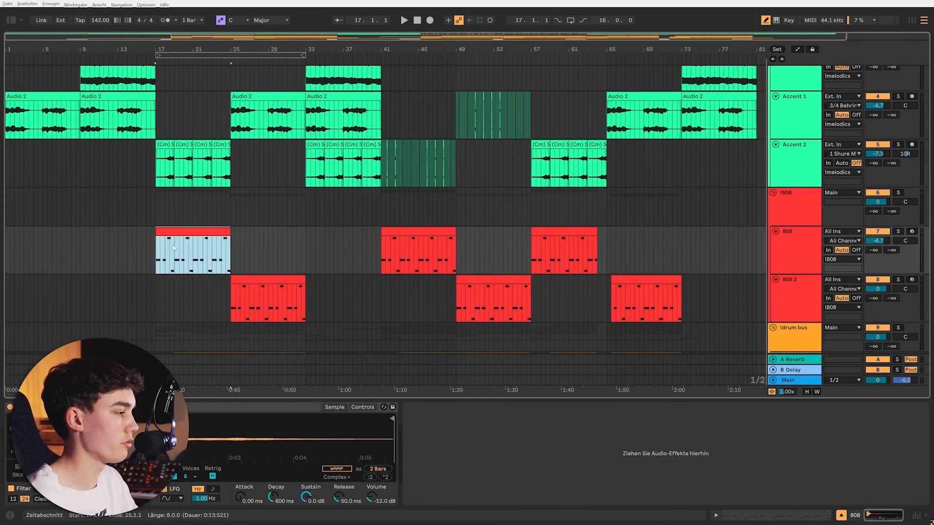
key(space)
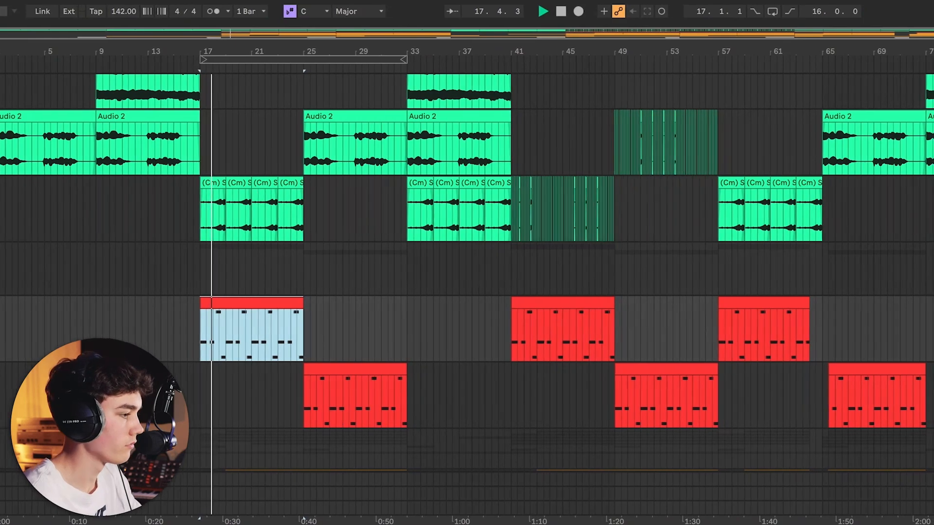
scroll(387, 283, up, 10)
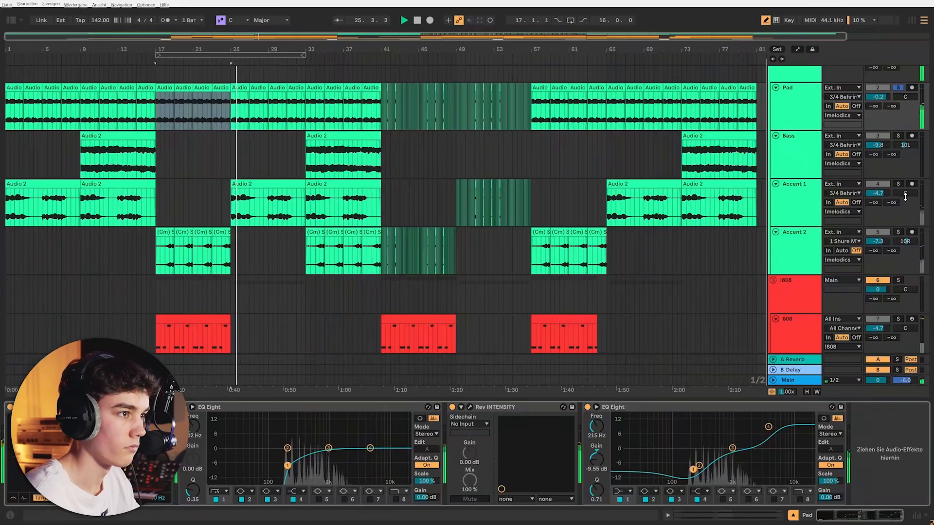
click(898, 184)
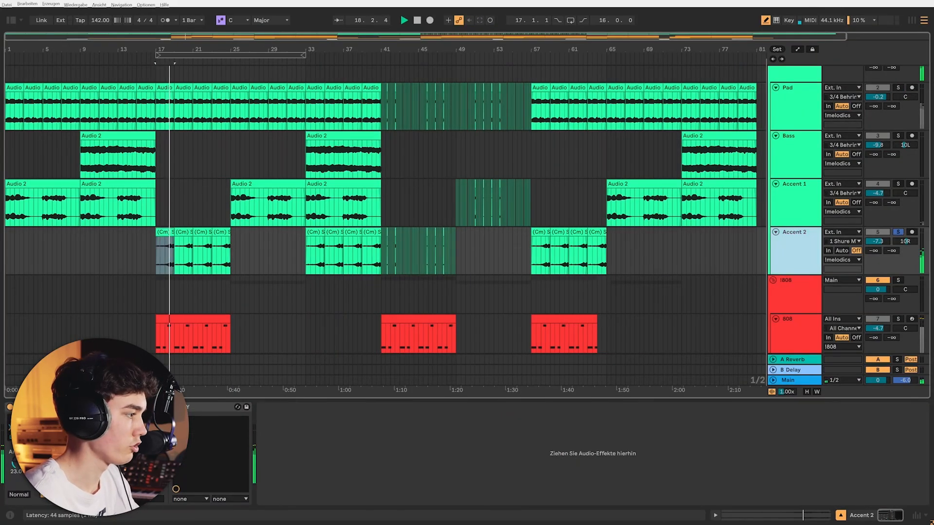
- Move EQ Eight's band 4 to about 612 Hz at -10.5 dB and adjust the Auto Filter's frequency
click(138, 407)
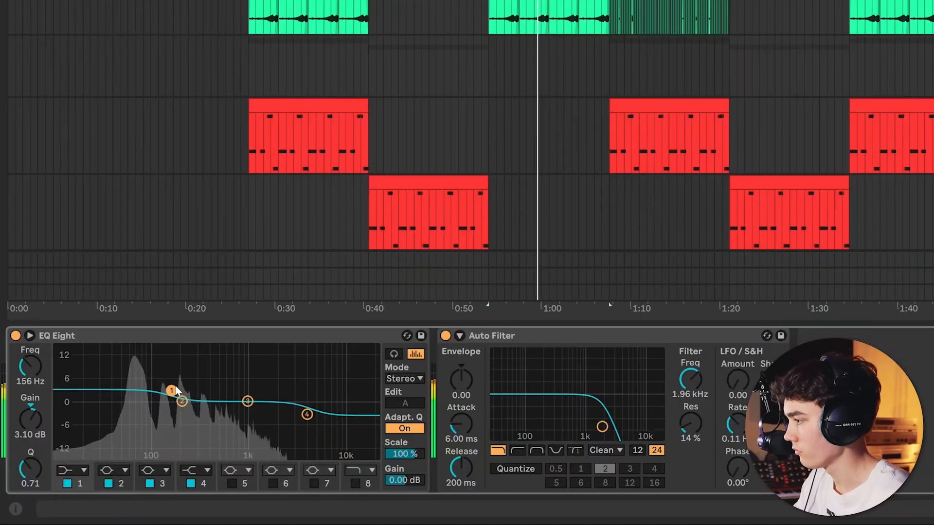
drag(307, 415, 228, 439)
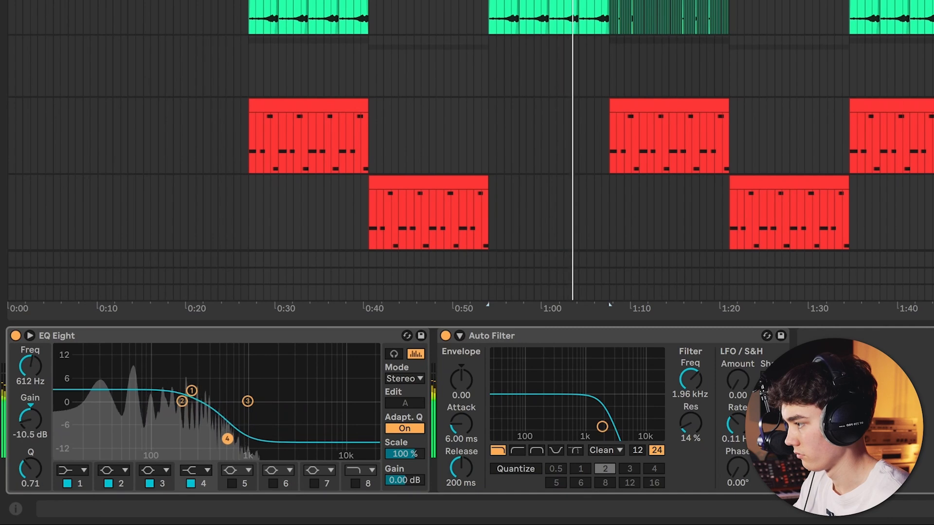
drag(691, 379, 691, 395)
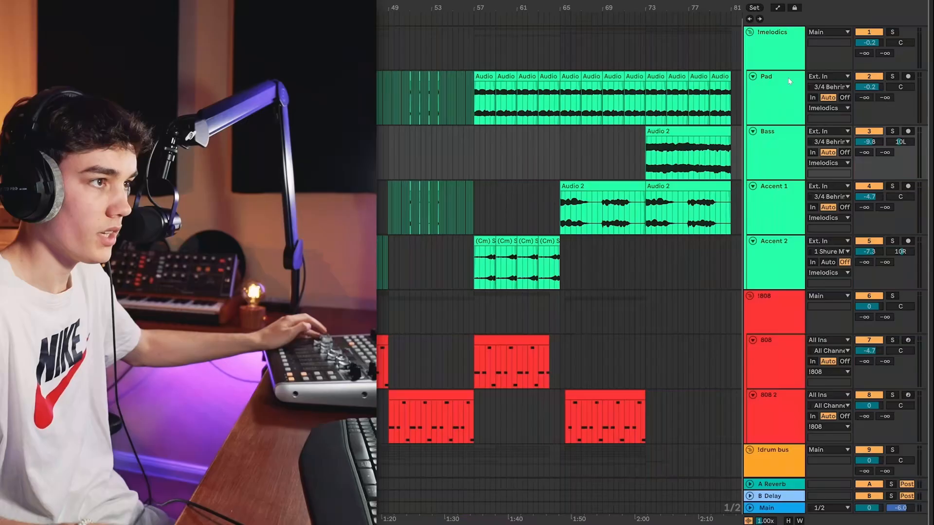
- Fold the Pad track in the !melodics group
click(789, 77)
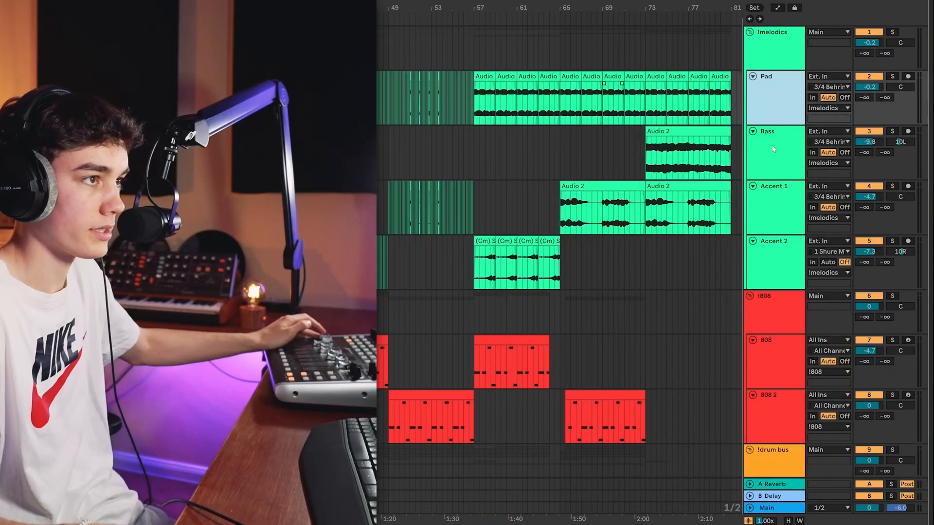
key(u)
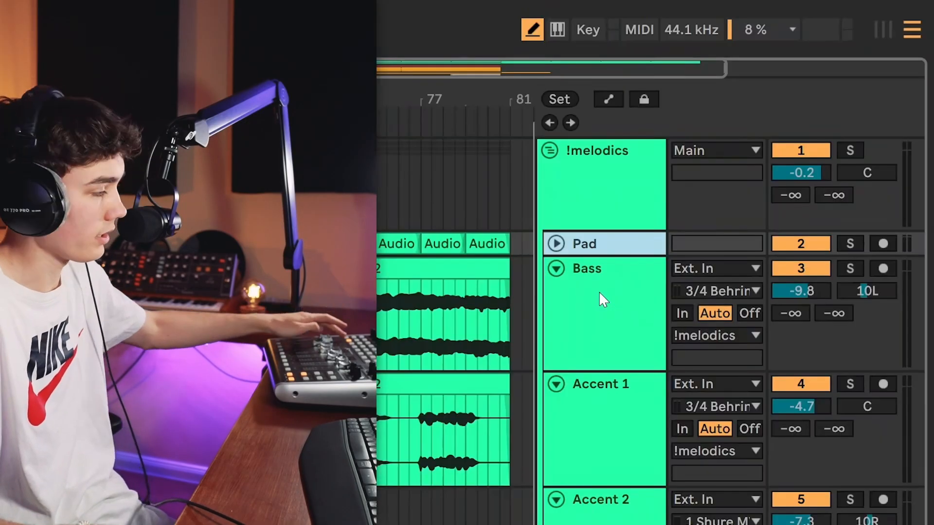
- Collapse the !808, !drum bus and !Fx groups in the arrangement
key(u)
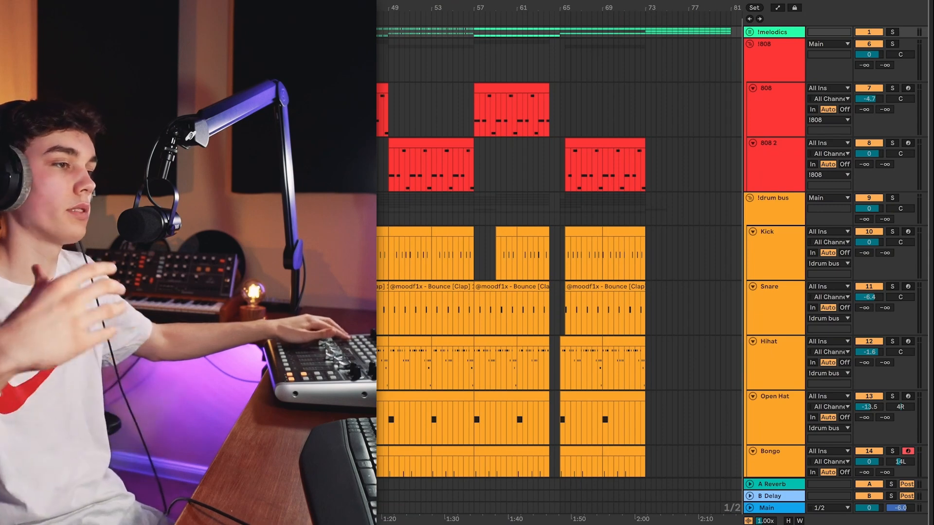
key(Down)
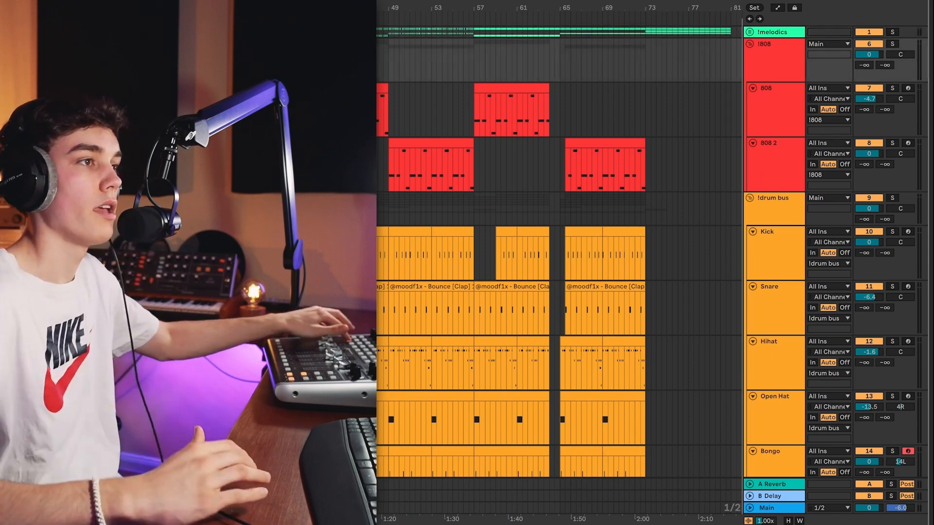
key(Left)
key(Down)
key(Left)
key(Down)
key(Left)
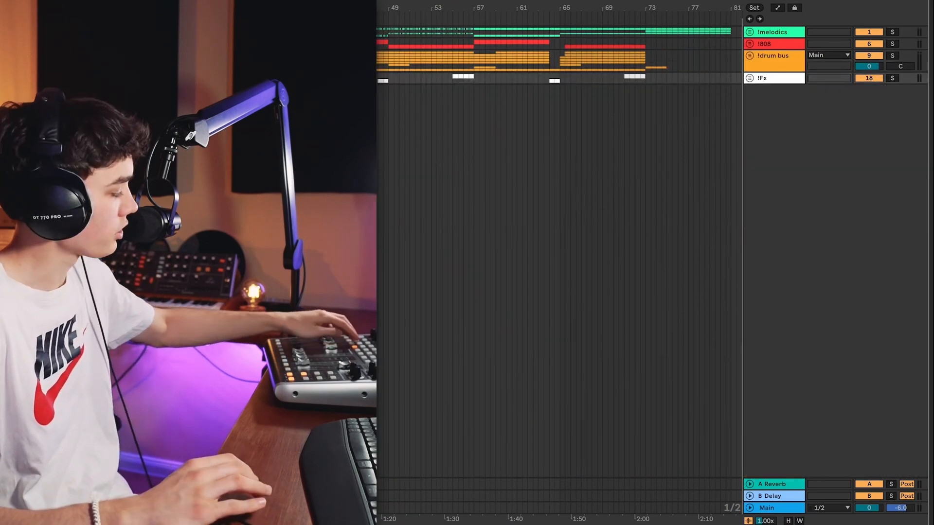
- Expand the !melodics group and select the Pad clip at bar 33
key(Up)
key(Up)
key(Up)
key(Right)
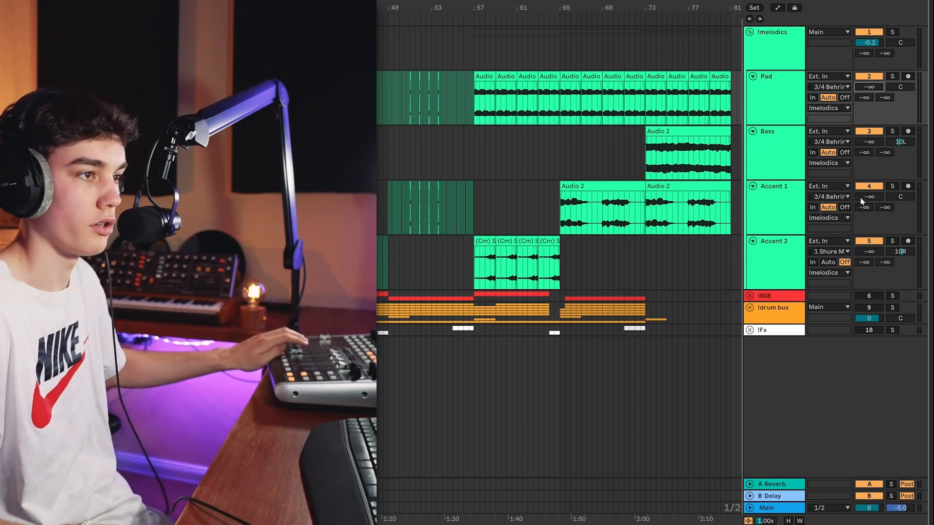
click(869, 87)
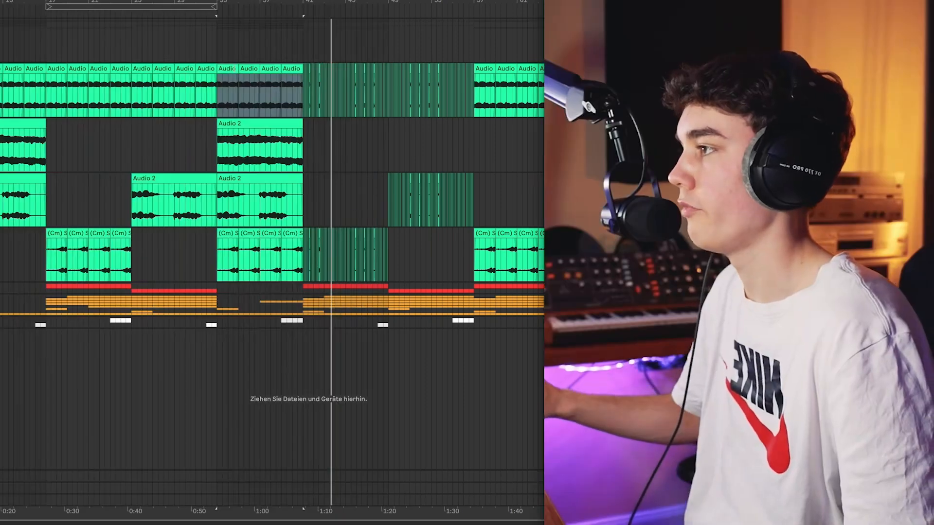
click(230, 70)
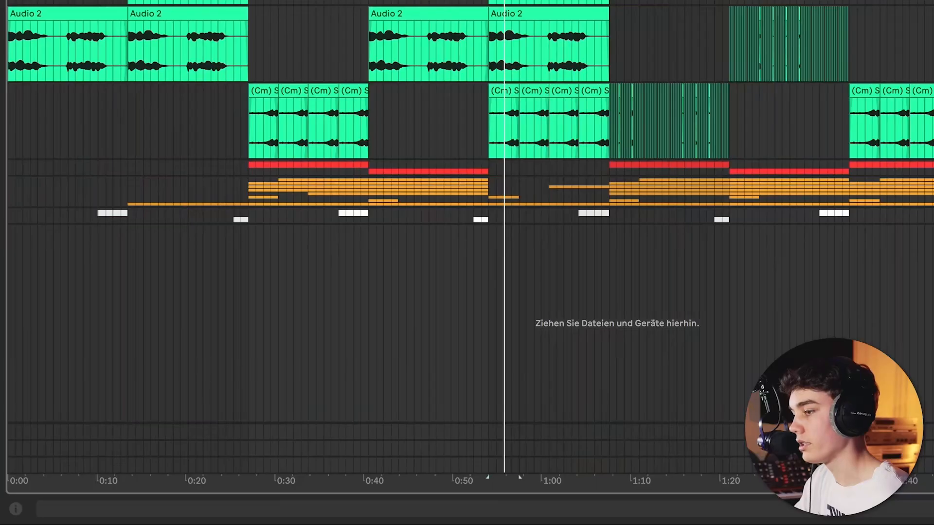
- In the Main track's device chain, place Soft Clipper Master after Auto Filter
double_click(930, 465)
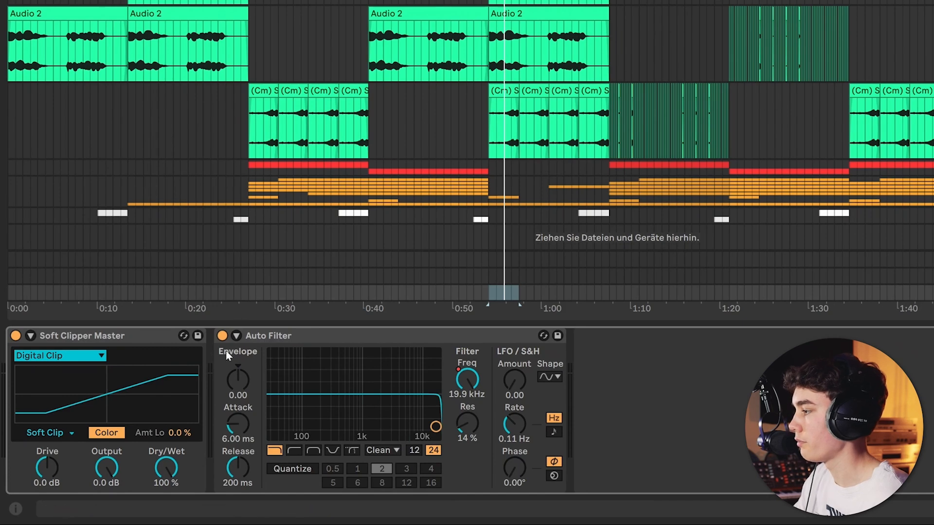
click(156, 346)
key(Delete)
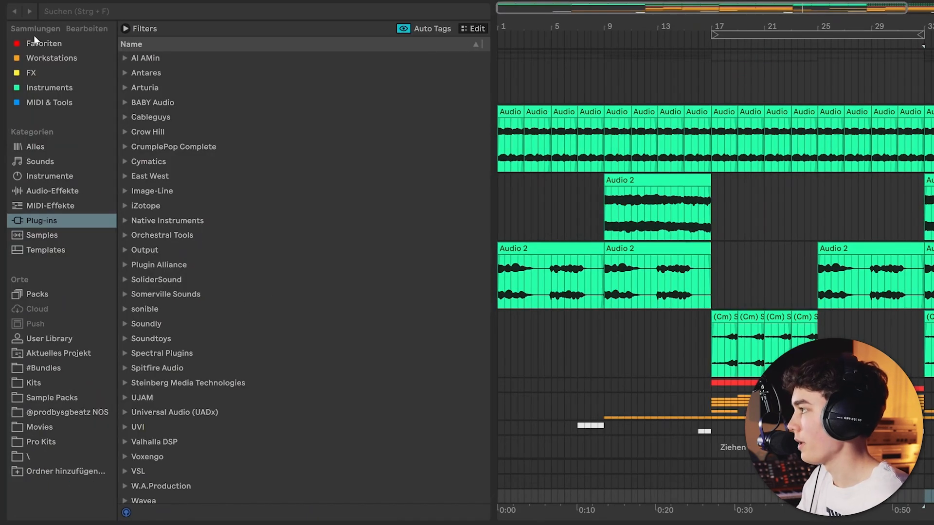
- Add the MIX.adg rack from the favourites to the end of the Main chain and select its Utility and SPAN devices
click(36, 43)
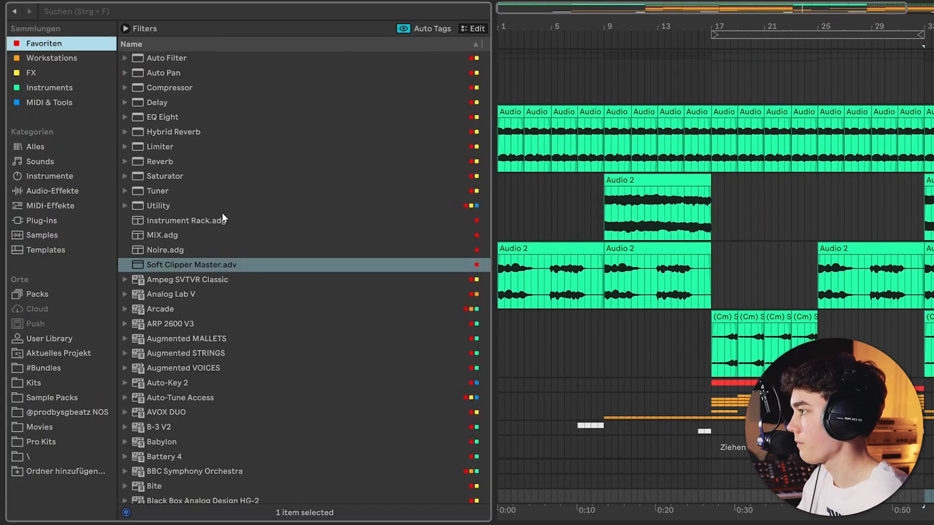
click(164, 233)
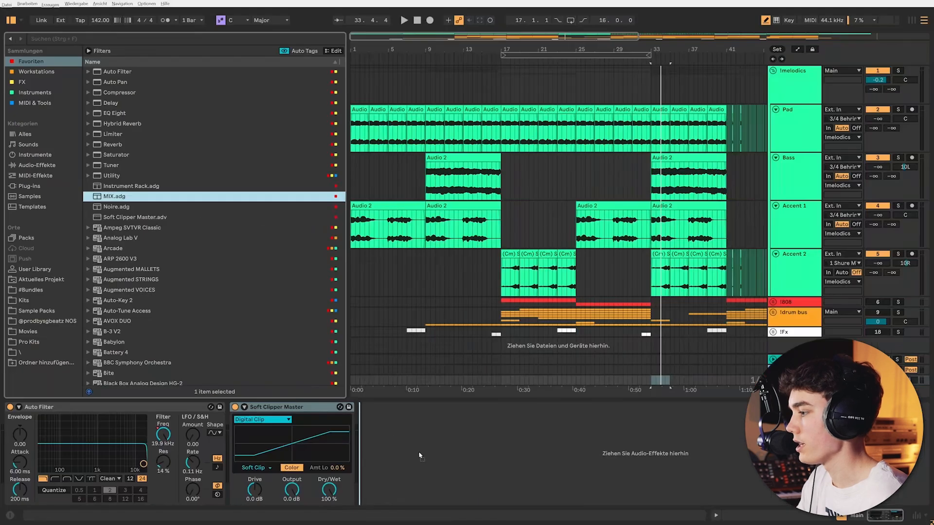
drag(419, 454, 420, 454)
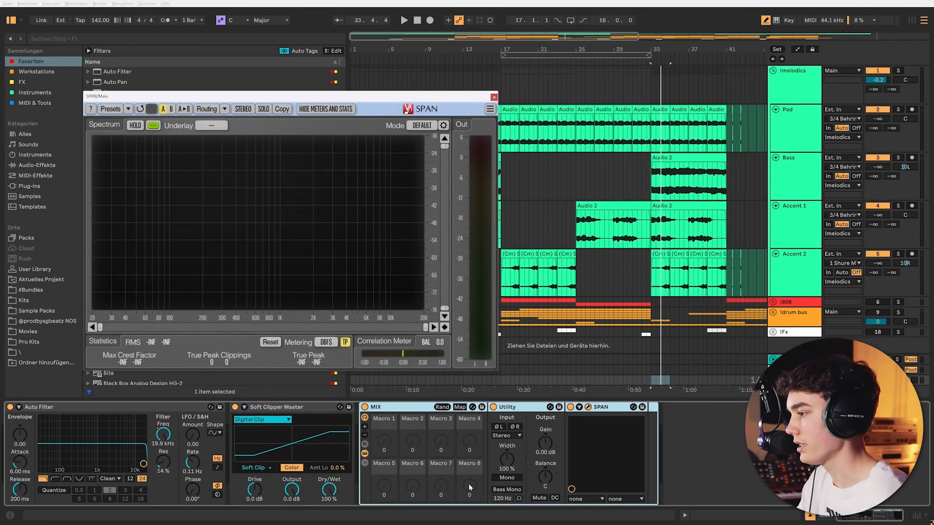
click(508, 407)
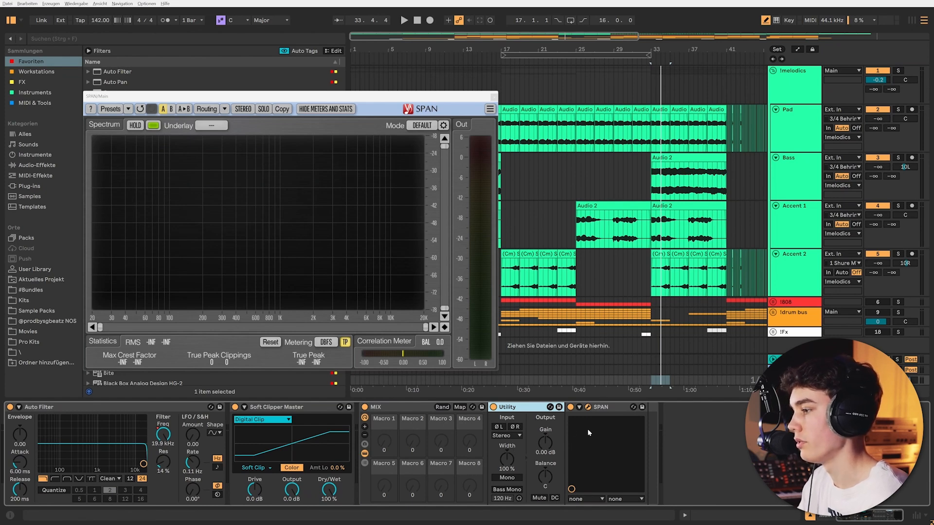
click(589, 408)
click(589, 408)
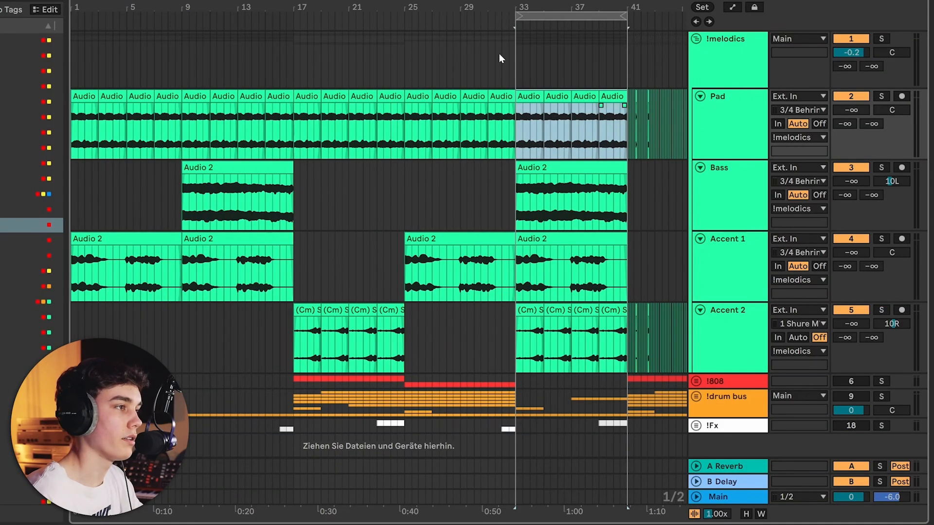
- Play the melodics from bar 33 and set the Pad volume to -14.9 dB and the Bass volume to -23.8 dB
key(space)
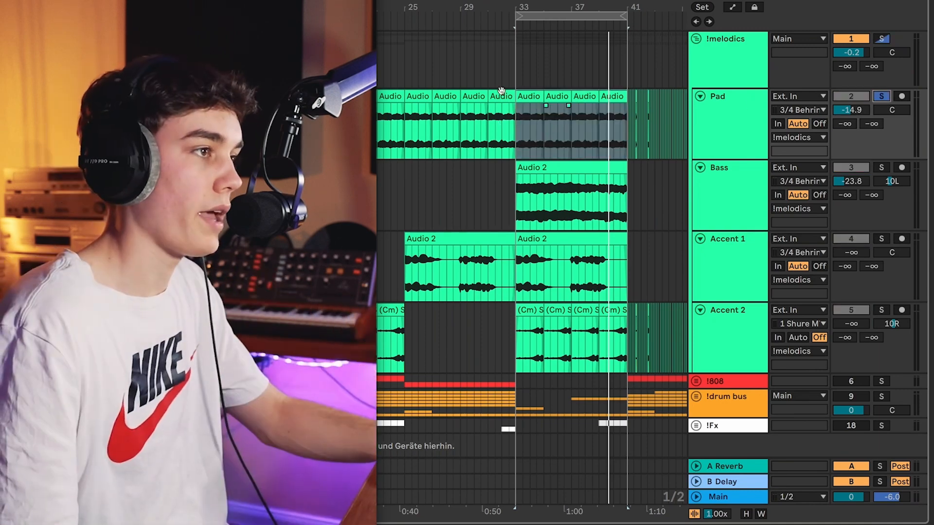
key(0)
click(529, 96)
key(space)
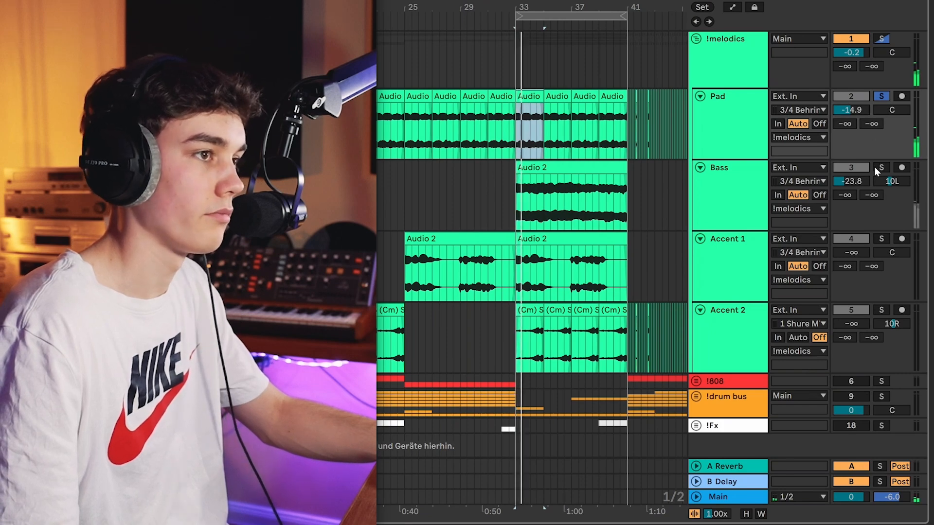
- Solo Bass together with Pad to compare them, and set Accent 1 and Accent 2 to -22.6 dB
click(881, 167)
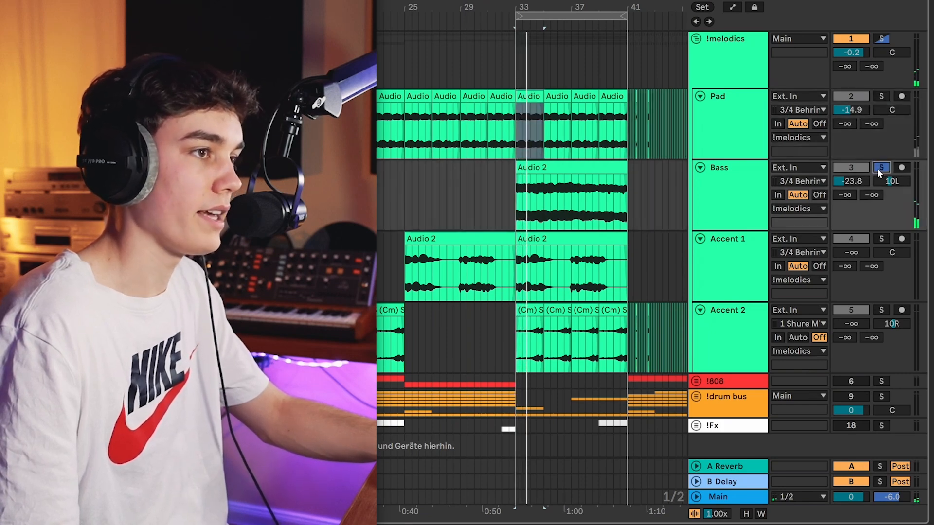
ctrl+click(882, 96)
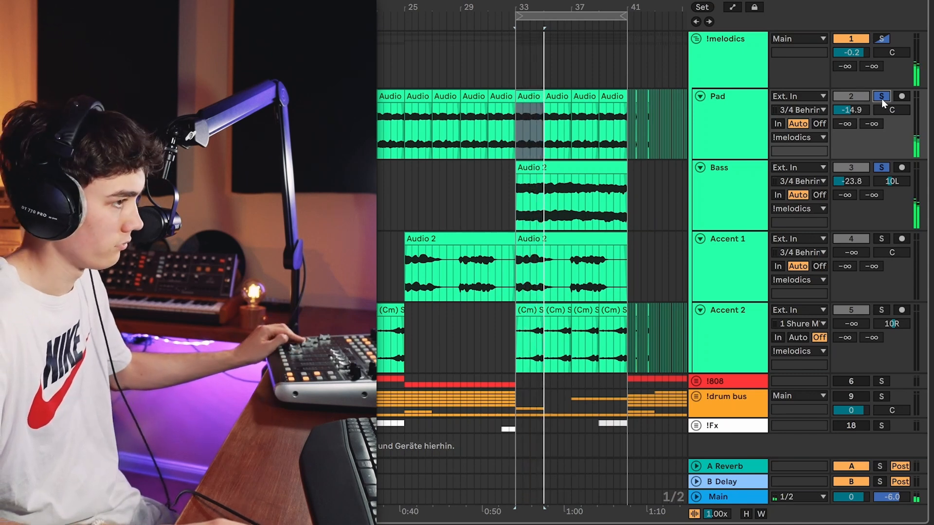
click(887, 171)
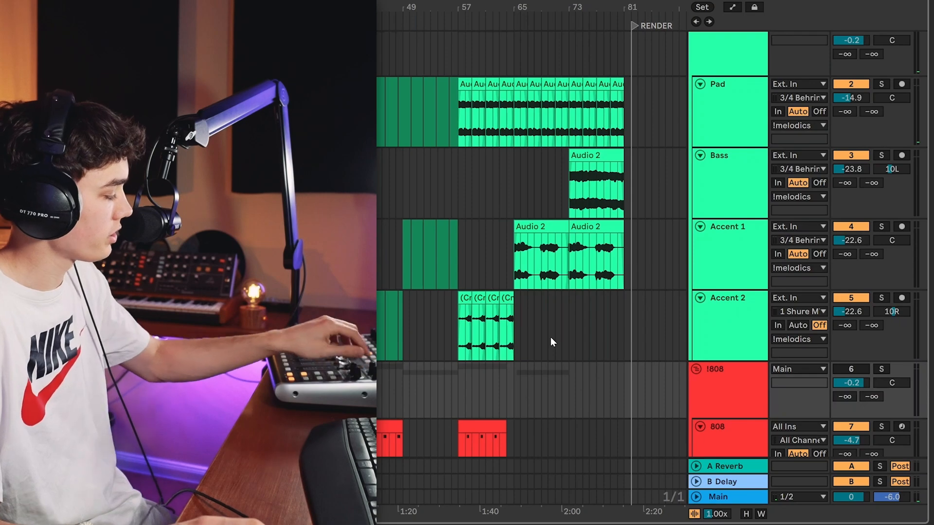
- Play the 808 clips and set the 808 track's volume to -23.2 dB and the 808 2 track's to -19.2 dB
scroll(551, 337, down, 5)
click(392, 245)
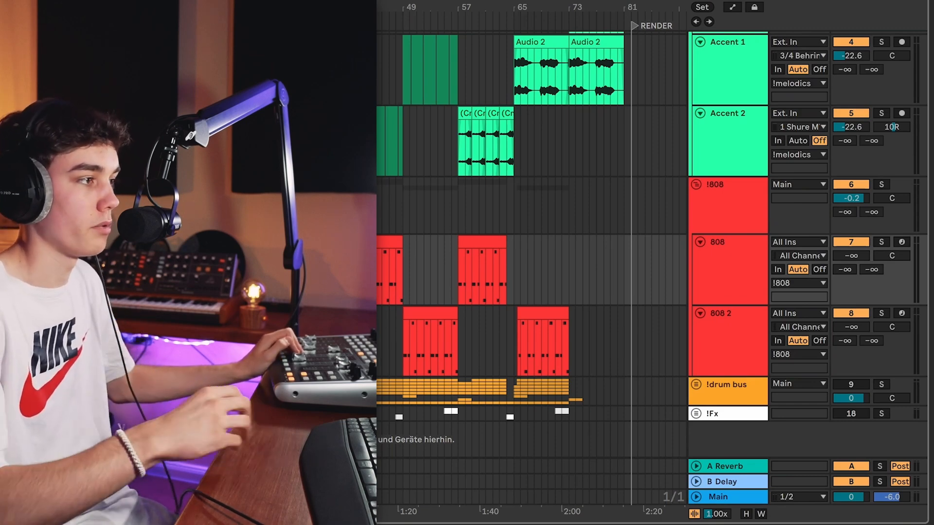
key(space)
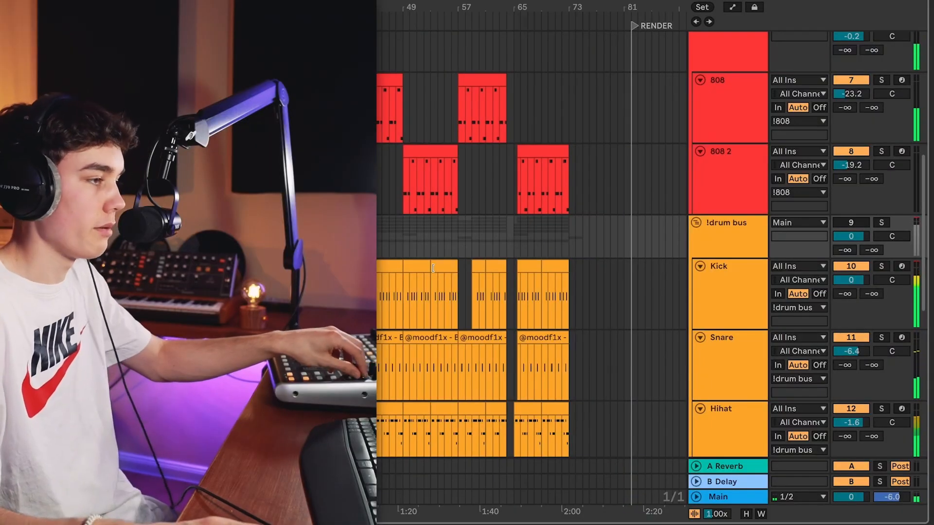
- Play the drums and set Kick to -18.4, Snare to -19.2, Hihat to -25.1, Open Hat to -28.8 and Bongo to -22.0 dB
scroll(433, 268, down, 3)
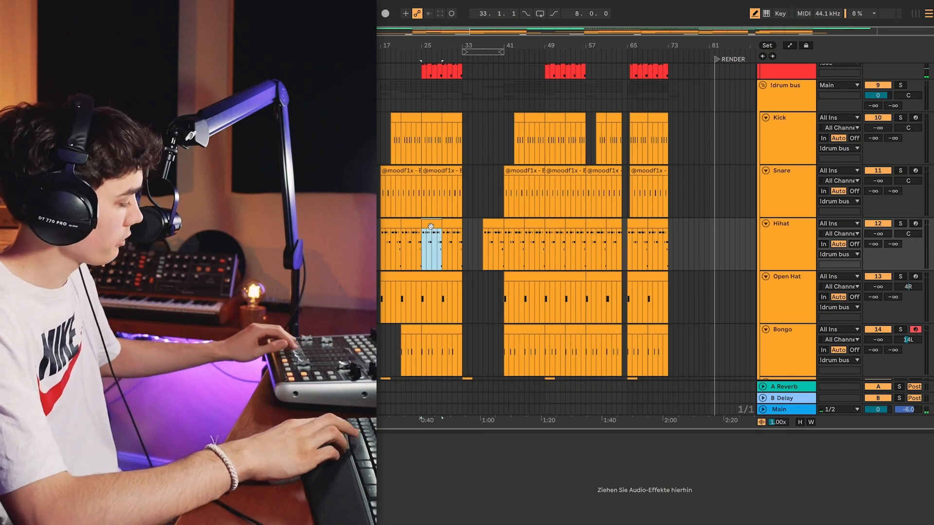
key(space)
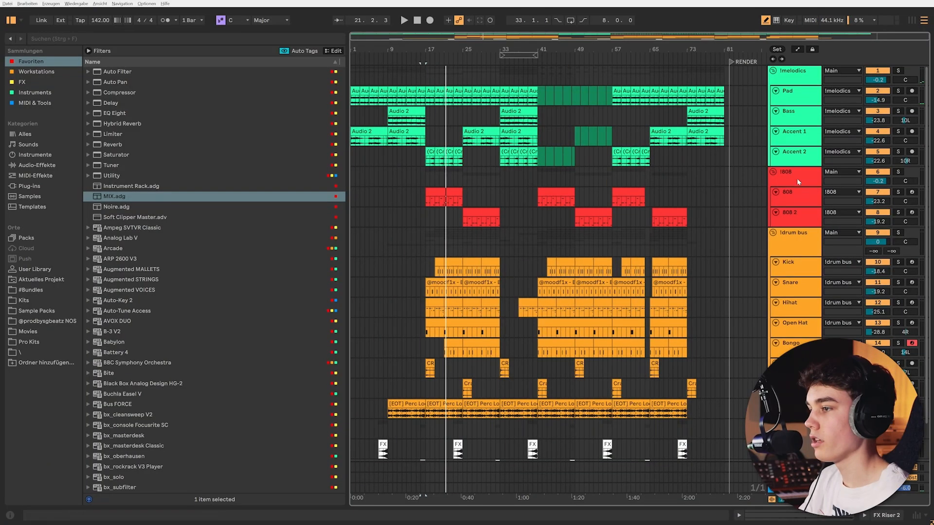
- Open the Main track's devices and play the arrangement from bar 17 to hear the full mix
scroll(674, 258, down, 2)
scroll(631, 270, up, 2)
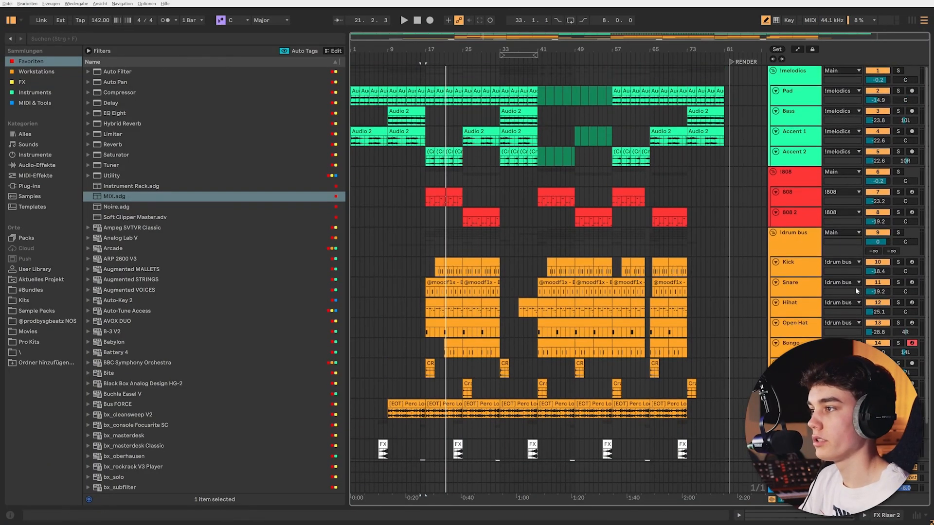
scroll(658, 309, down, 2)
double_click(792, 488)
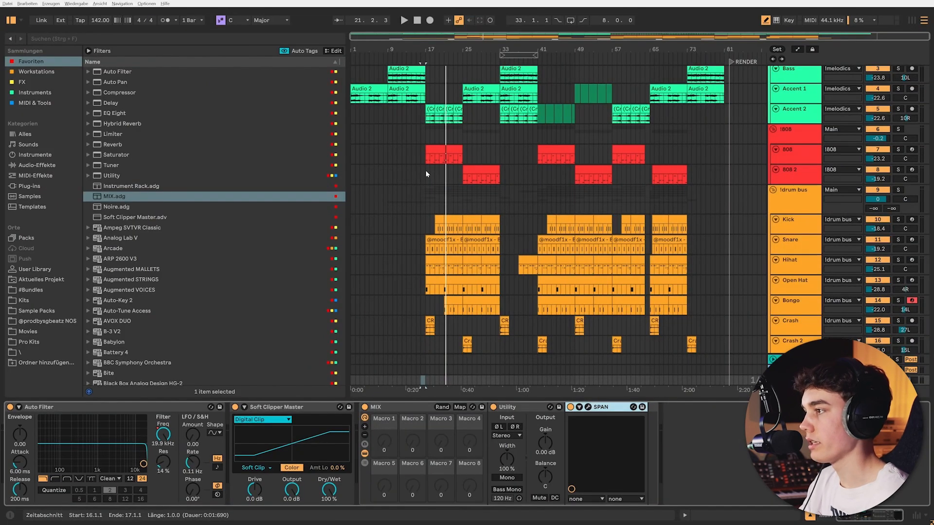
click(426, 174)
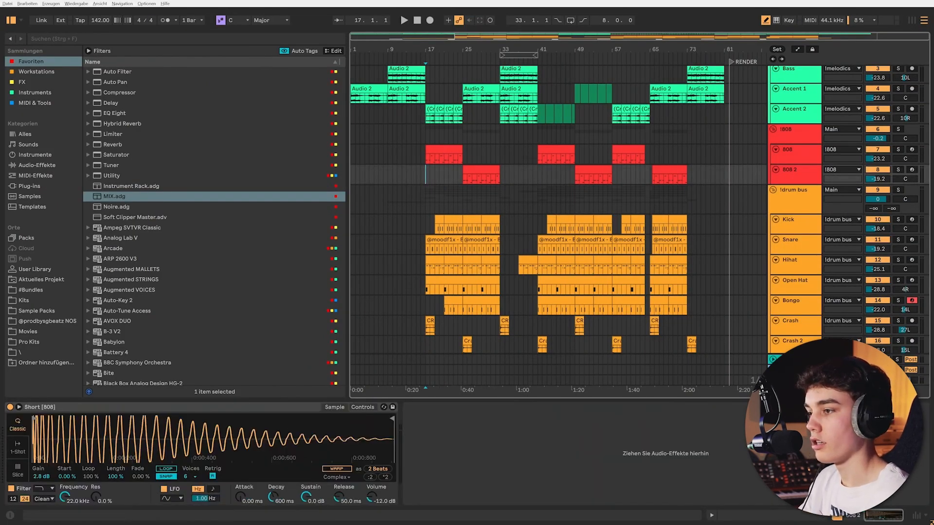
click(426, 379)
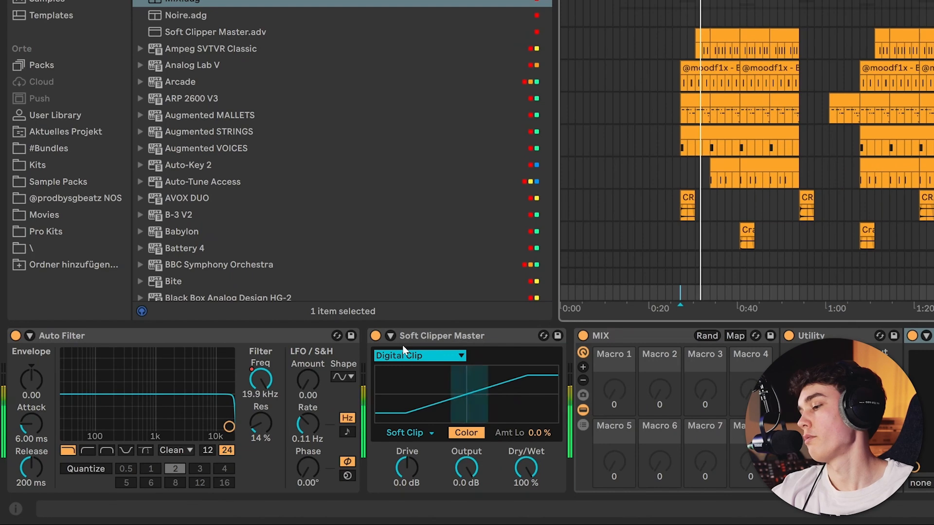
- Raise the Drive of Soft Clipper Master on the Main track to 12 dB
click(407, 464)
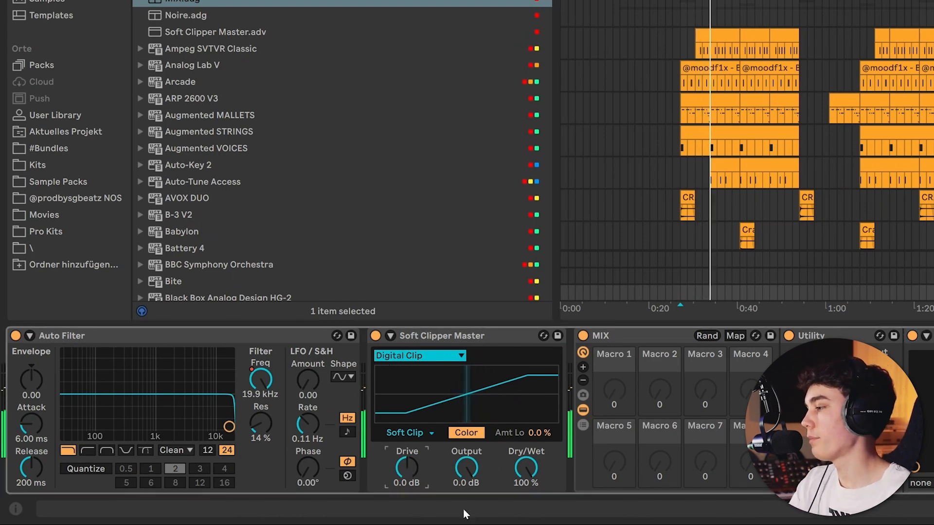
key(Up)
key(Up)
key(Up)
key(Up)
key(Up)
key(Up)
key(Up)
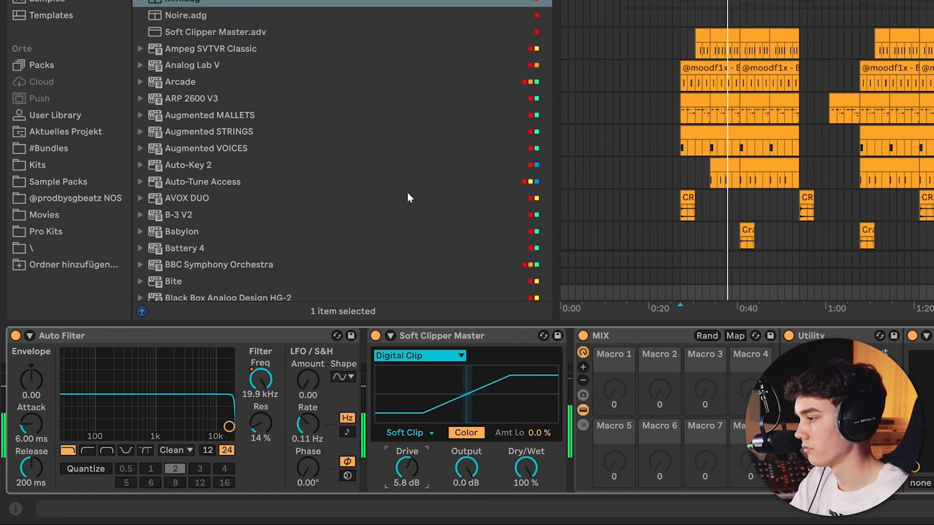
key(Up)
key(Up)
key(Up)
key(Up)
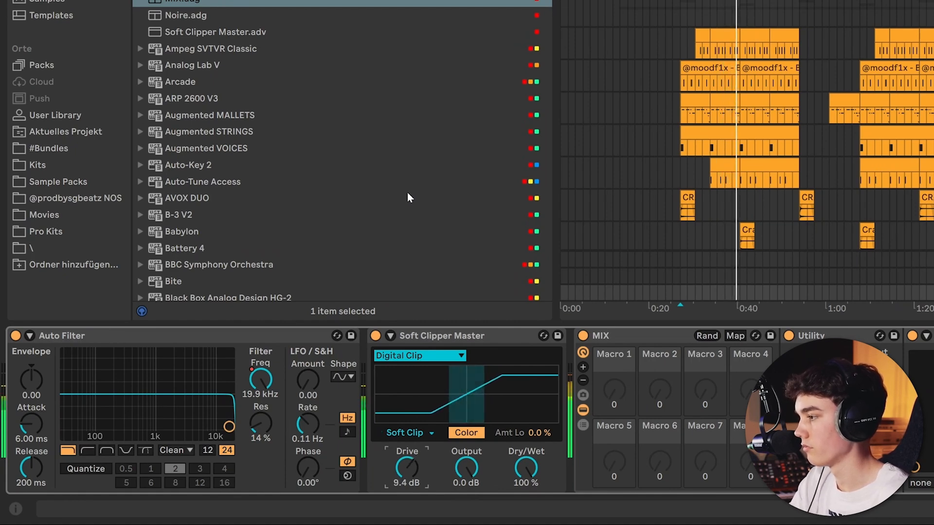
key(Up)
key(Up)
key(Up)
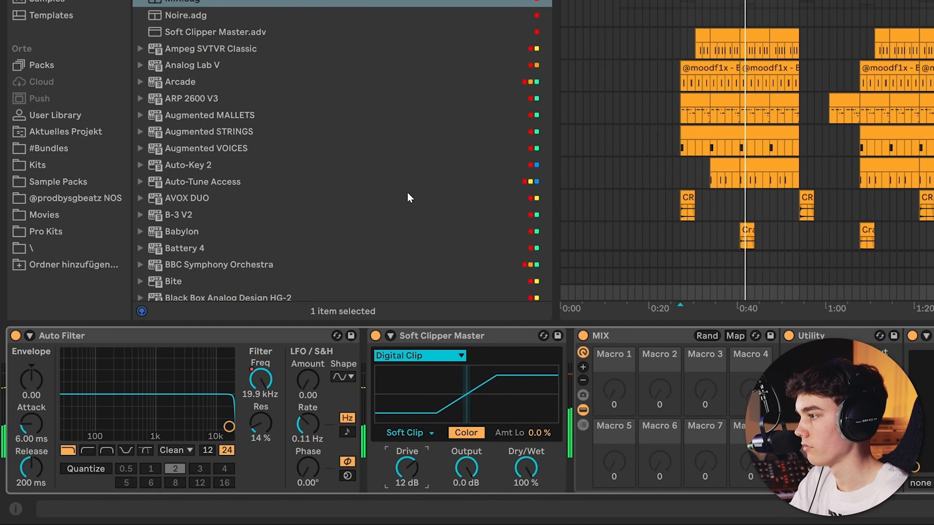
- Lower the Kick track's volume to -19.4 dB
click(933, 293)
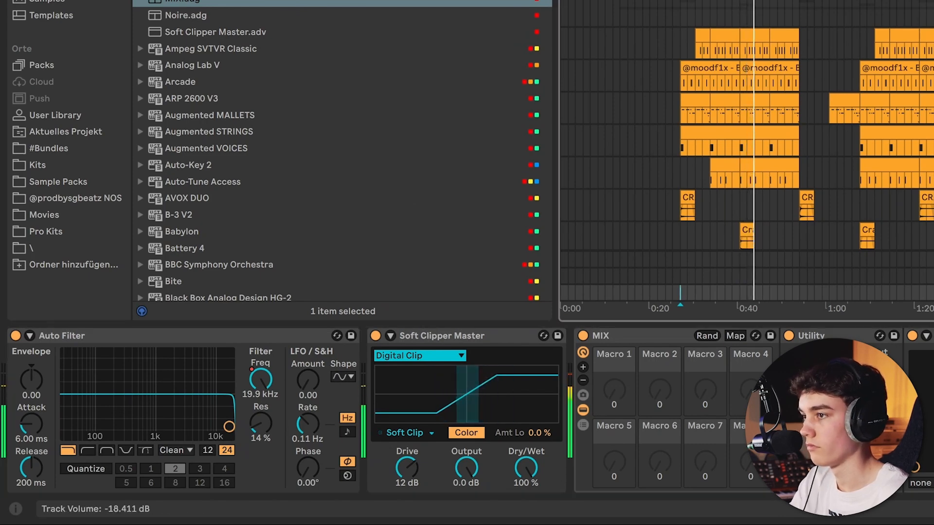
key(Down)
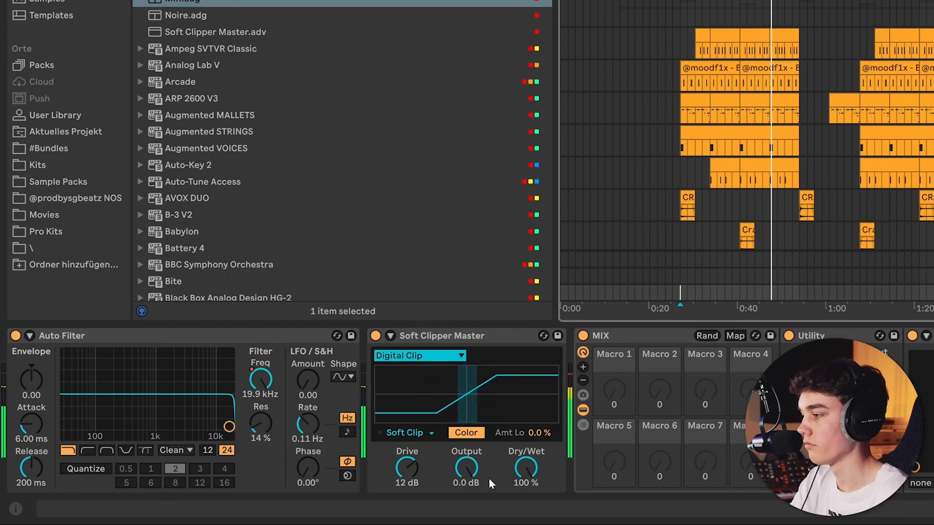
- Set Soft Clipper Master's Drive to 17 dB and the Utility's output gain to -6.00 dB on the Main track
click(389, 468)
drag(402, 465, 402, 463)
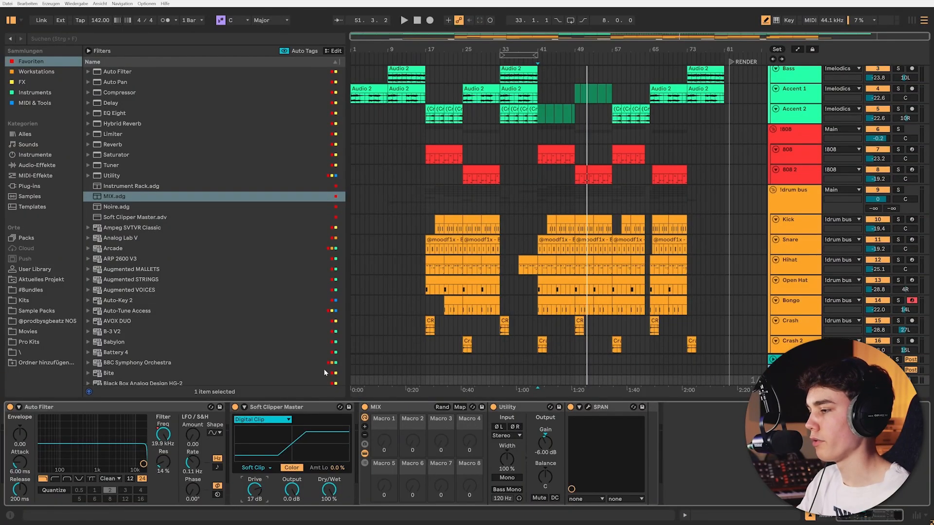
click(342, 437)
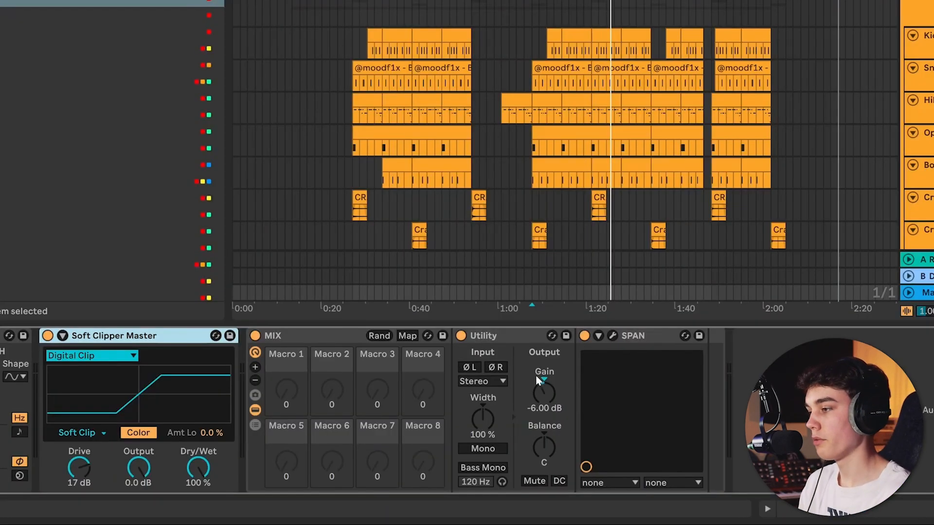
click(514, 407)
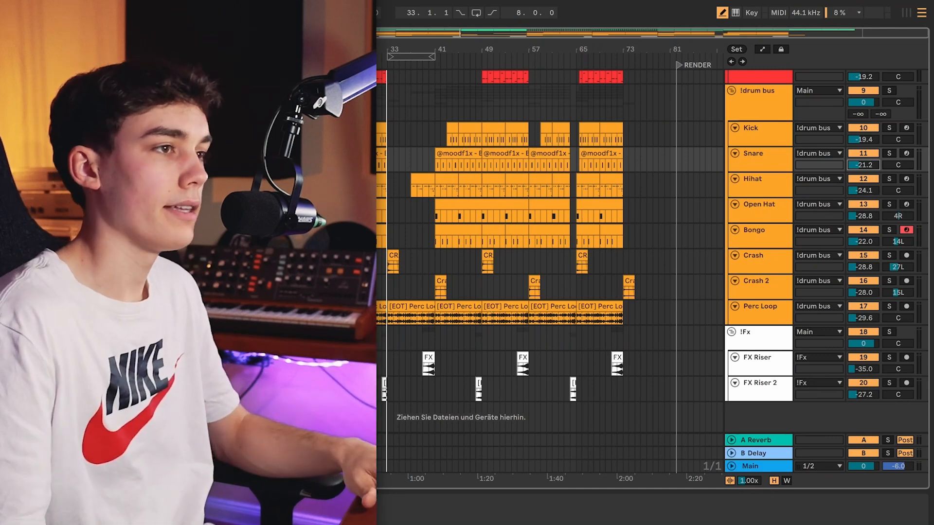
- Solo the Bass track and the Accent 2 track in turn and play the arrangement from bar 33
scroll(689, 226, up, 3)
scroll(845, 333, down, 1)
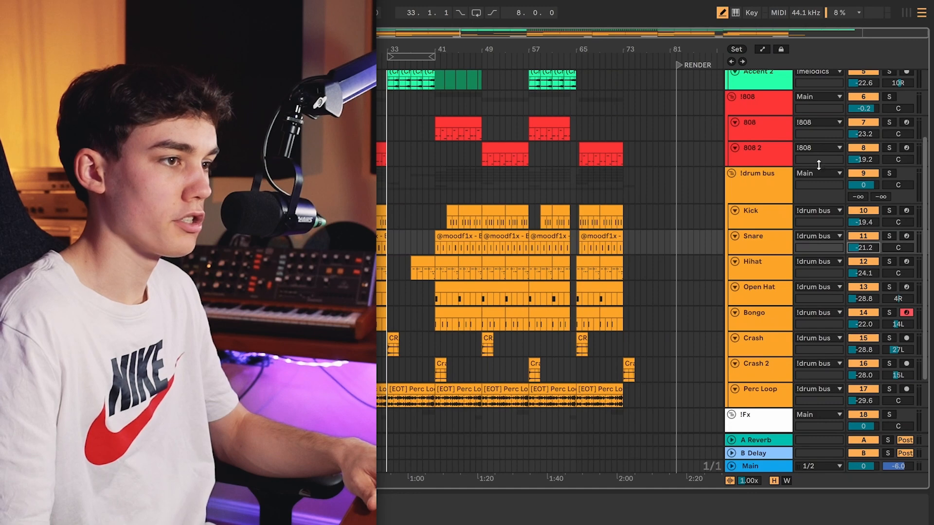
scroll(800, 249, up, 3)
click(908, 129)
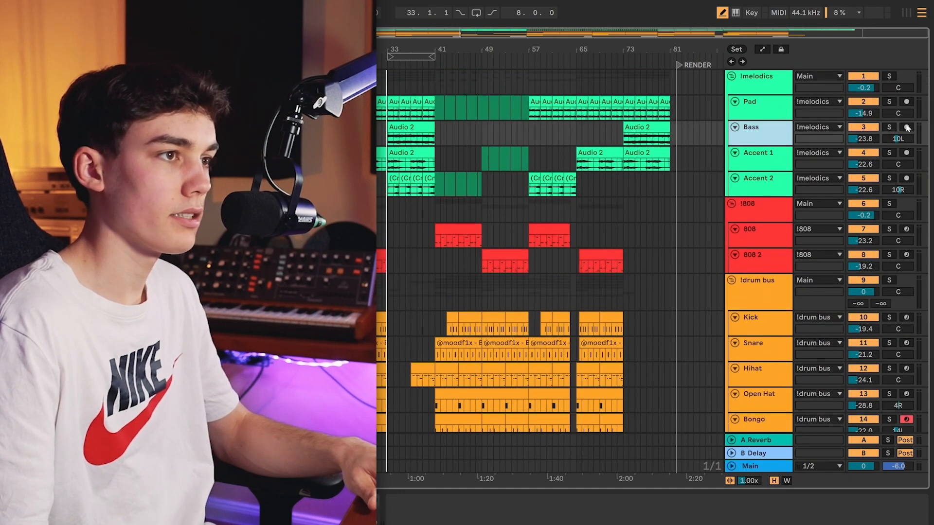
click(889, 127)
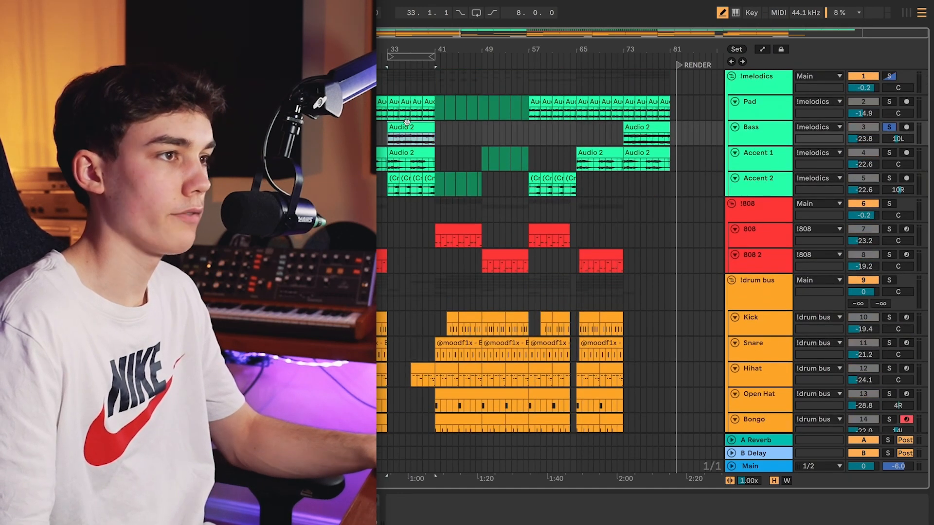
click(893, 179)
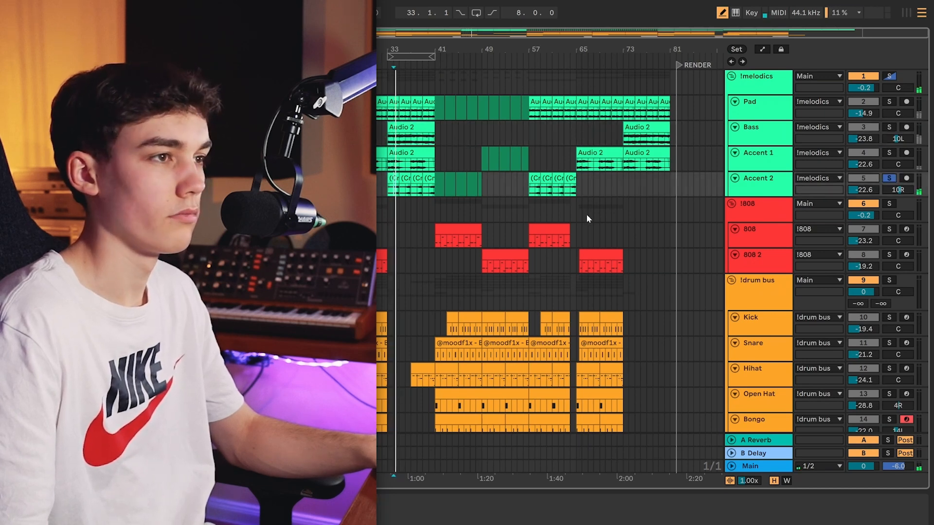
- Solo the Open Hat track and play its clips from bar 41
click(888, 394)
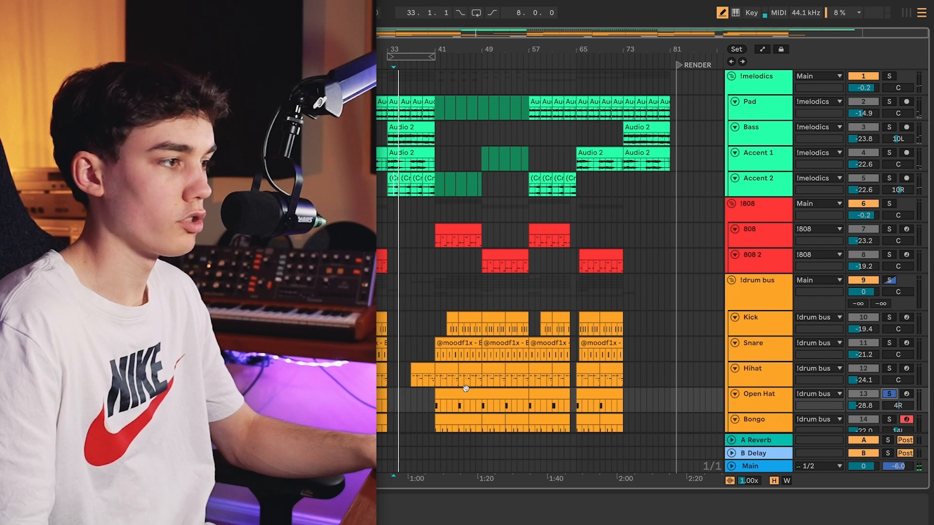
scroll(445, 389, down, 4)
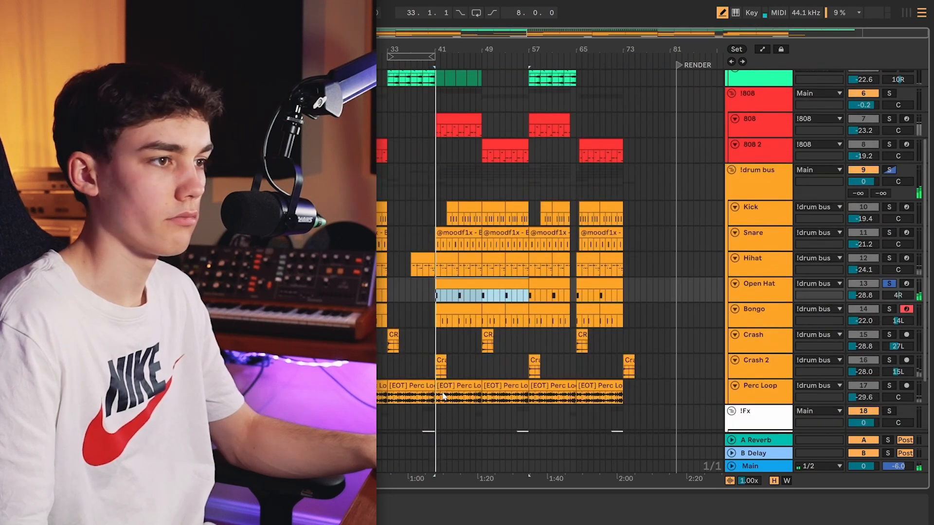
scroll(443, 397, down, 1)
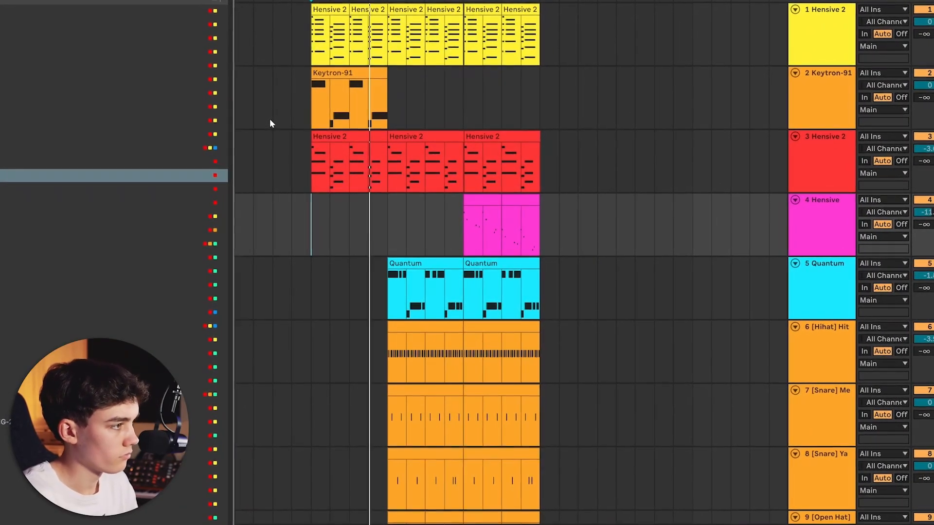
scroll(363, 155, down, 2)
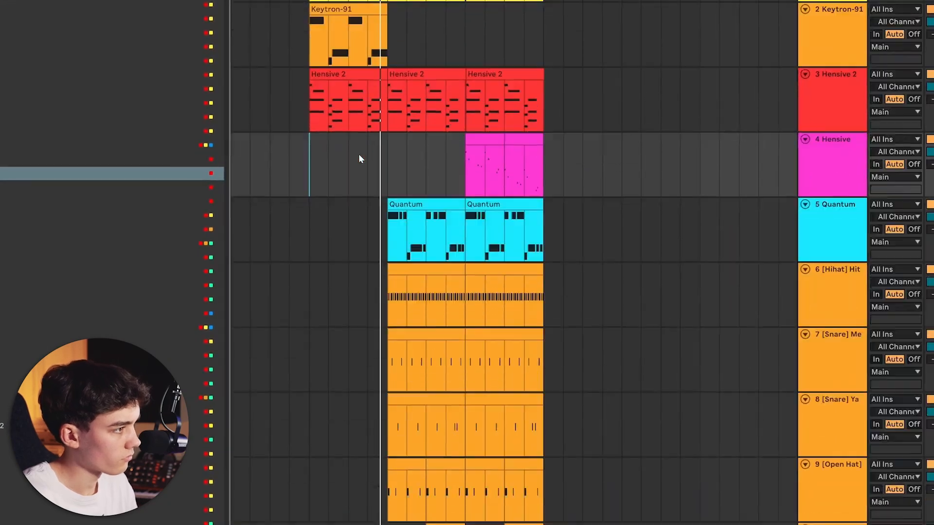
scroll(359, 155, down, 3)
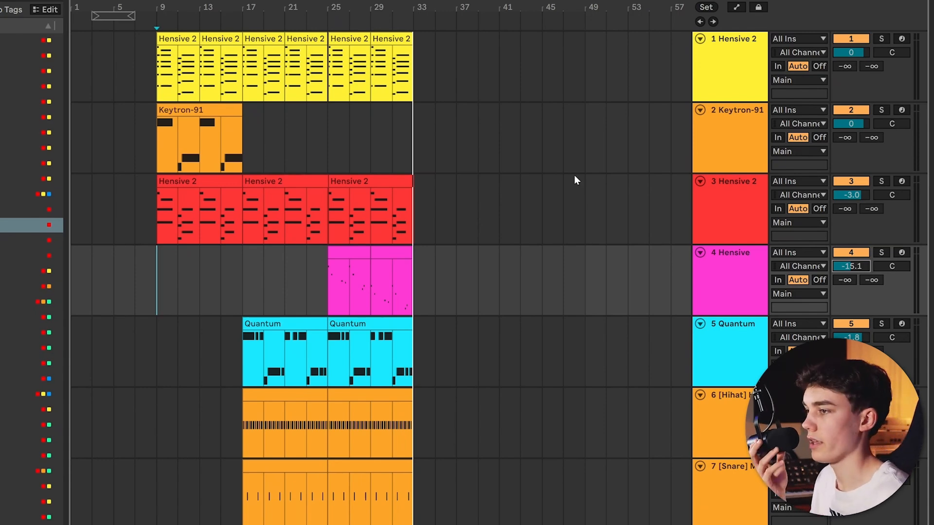
- Audition samples in the KICKS folder and add the "base" kick as a new track below the Quantum track
click(743, 376)
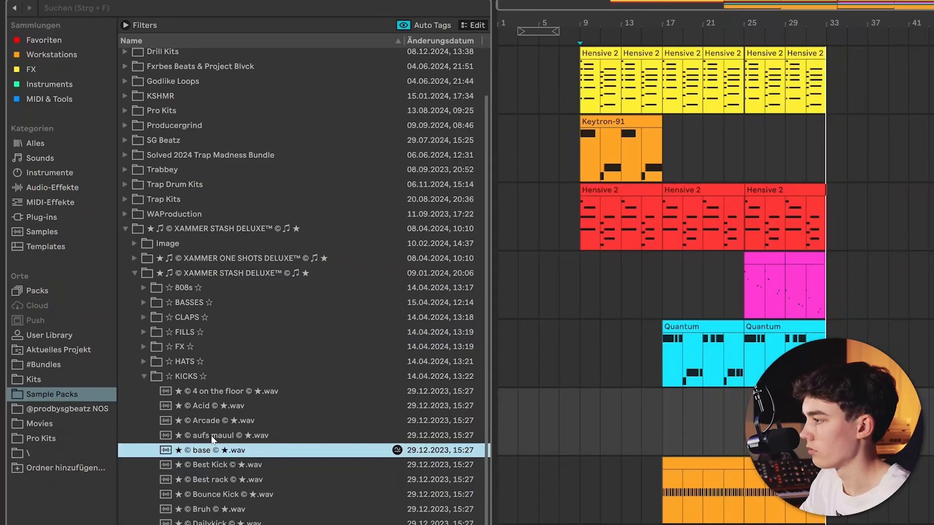
click(216, 437)
click(211, 447)
click(209, 440)
drag(410, 309, 434, 299)
- Extend the kick clip's pattern with more C3 notes after the hit at 2.2
scroll(434, 300, down, 4)
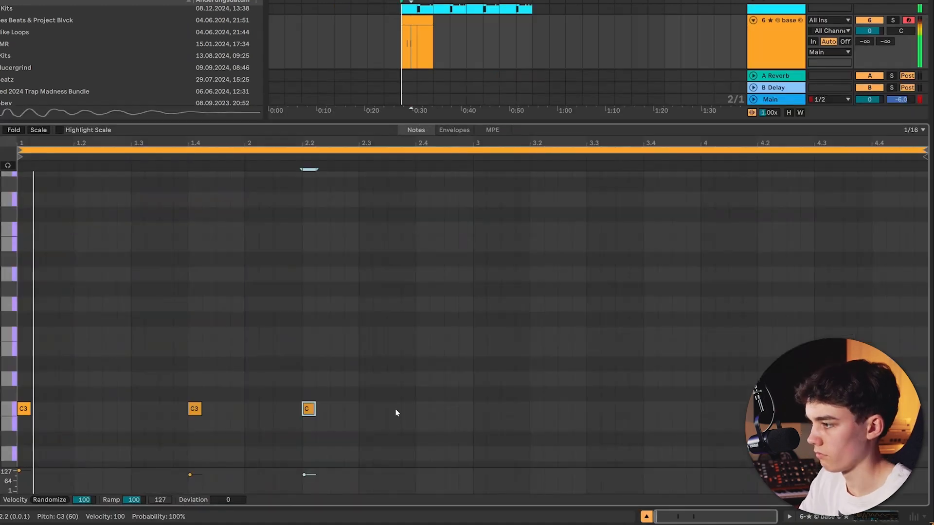
double_click(394, 409)
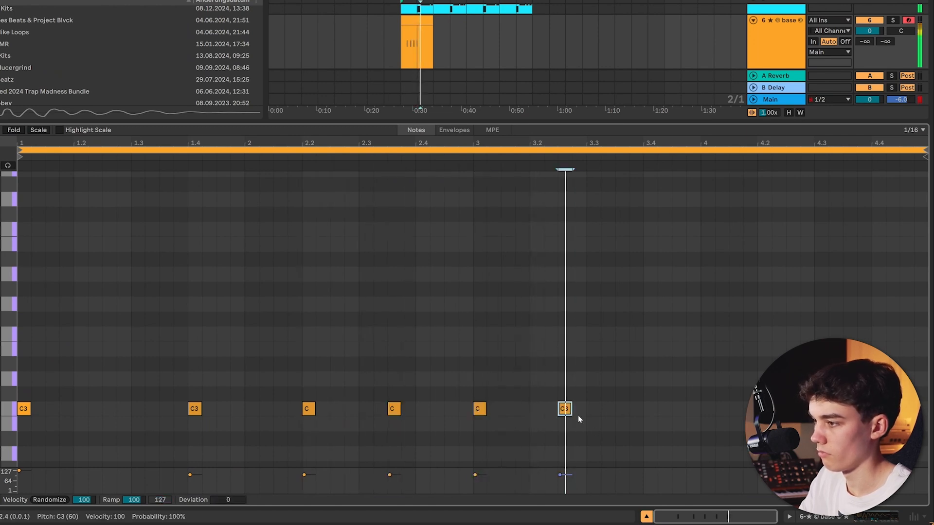
click(885, 408)
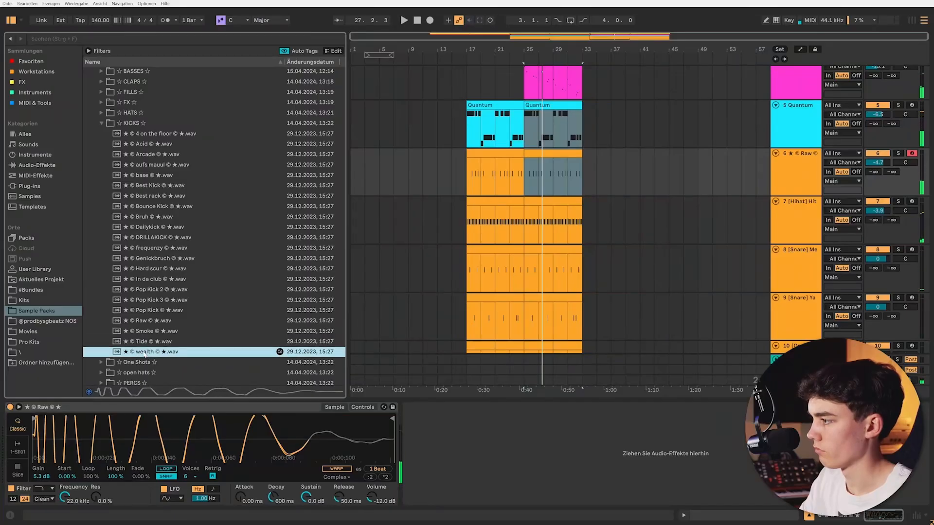
- Audition the "wealth" kick sample and open the Kits folder in the browser
double_click(144, 352)
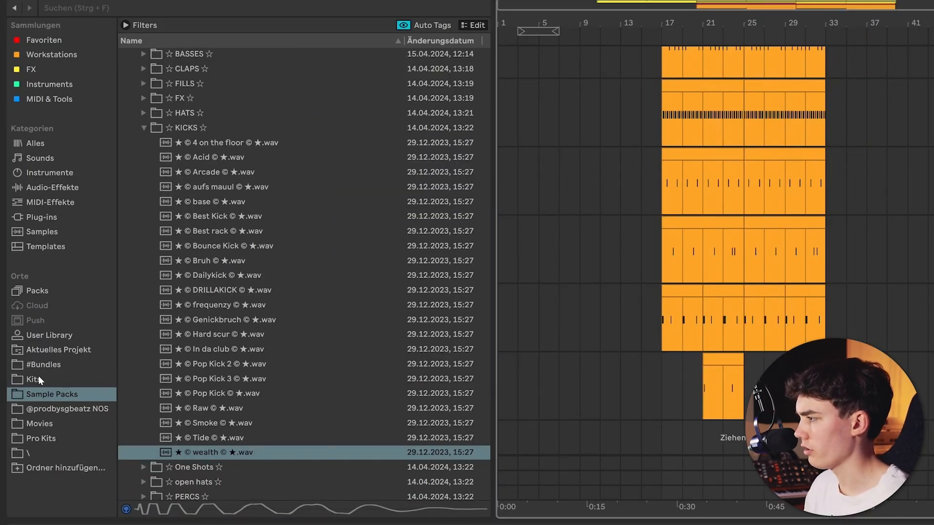
click(39, 378)
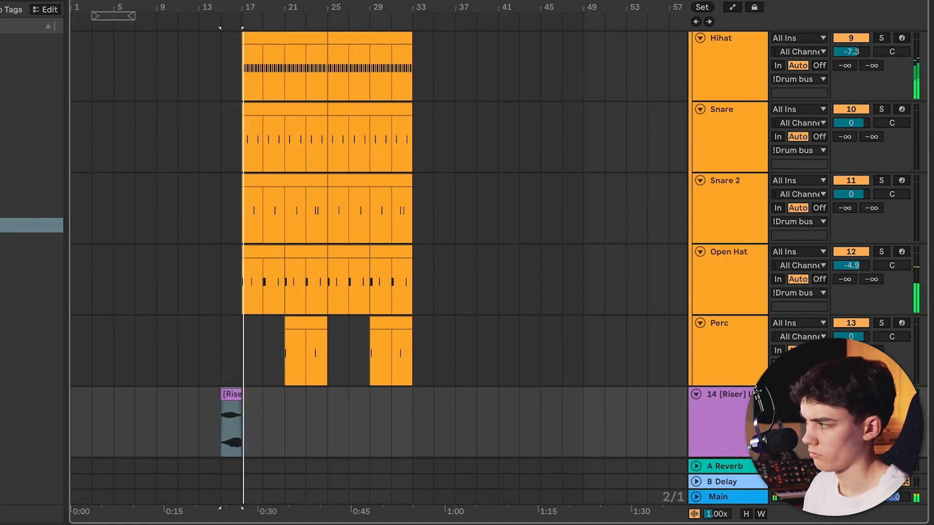
key(space)
key(ctrl+f)
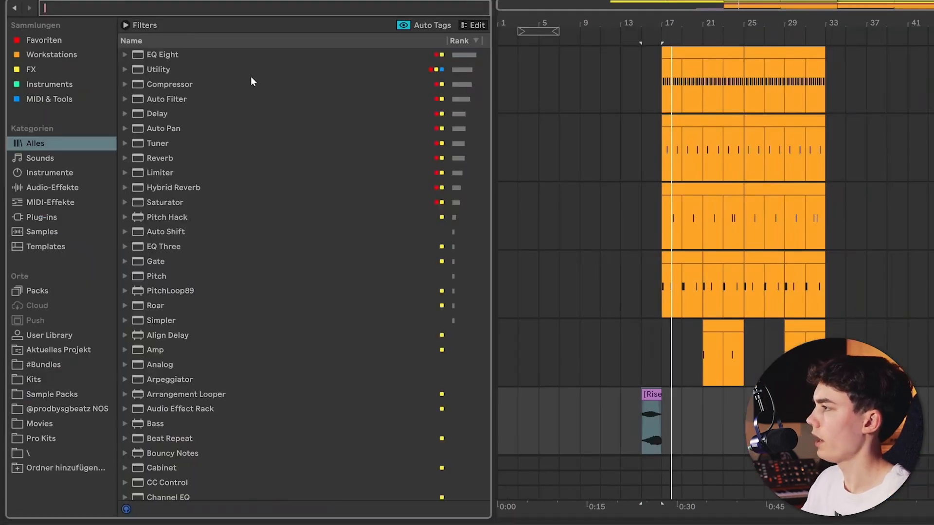
text(impacts)
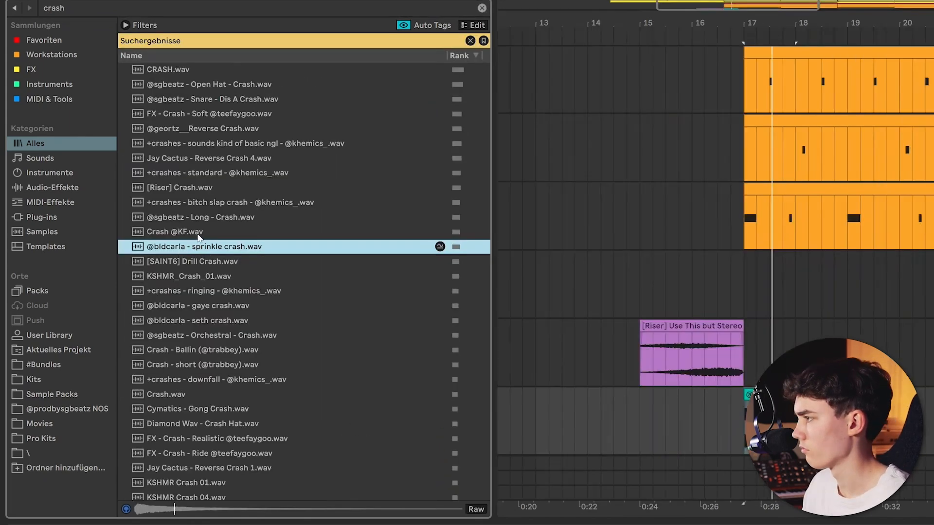
drag(199, 238, 821, 392)
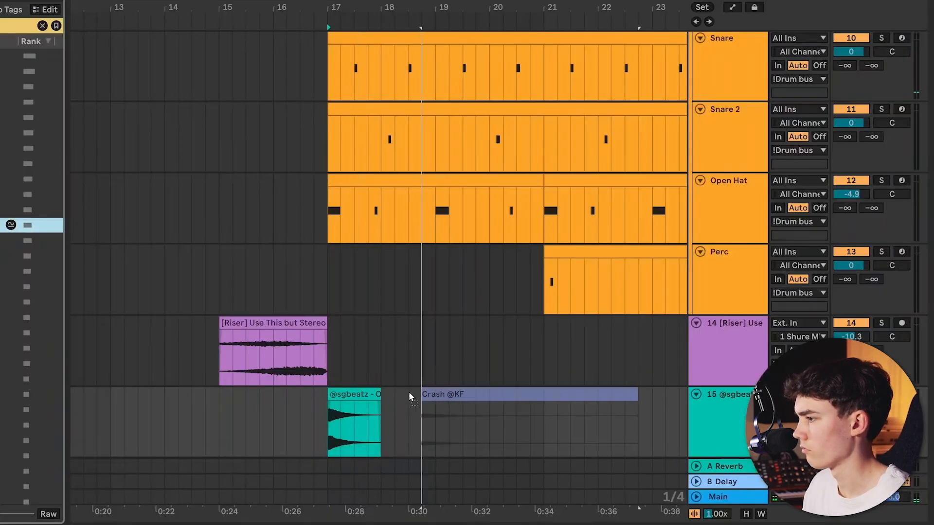
drag(310, 394, 325, 397)
scroll(311, 388, down, 5)
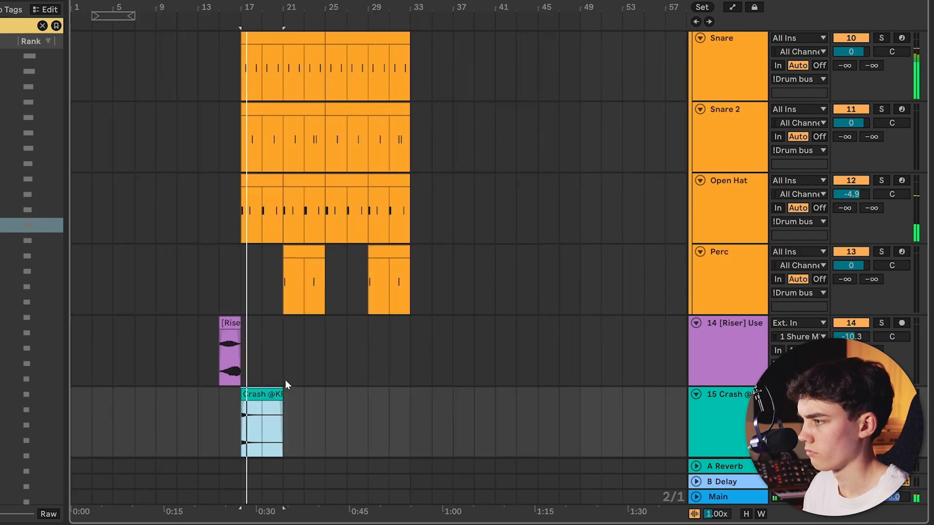
drag(233, 417, 325, 410)
key(ctrl+d)
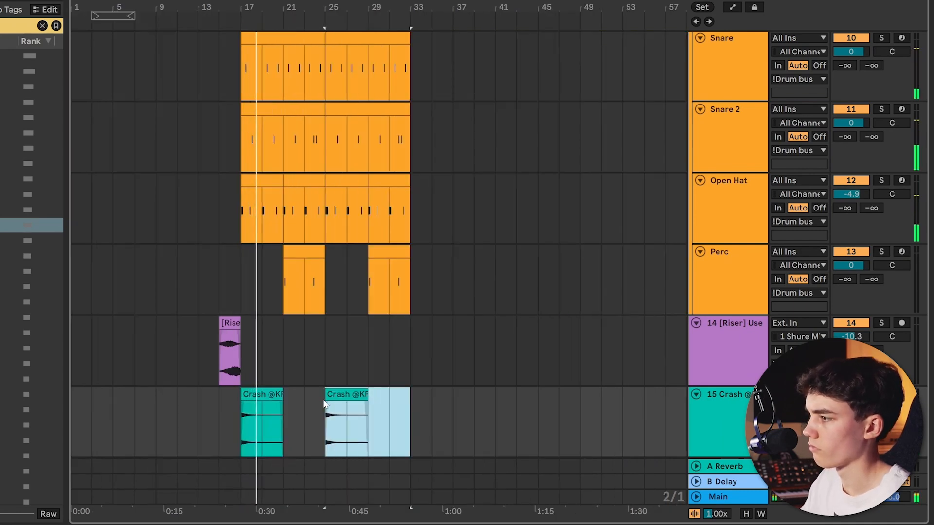
click(931, 375)
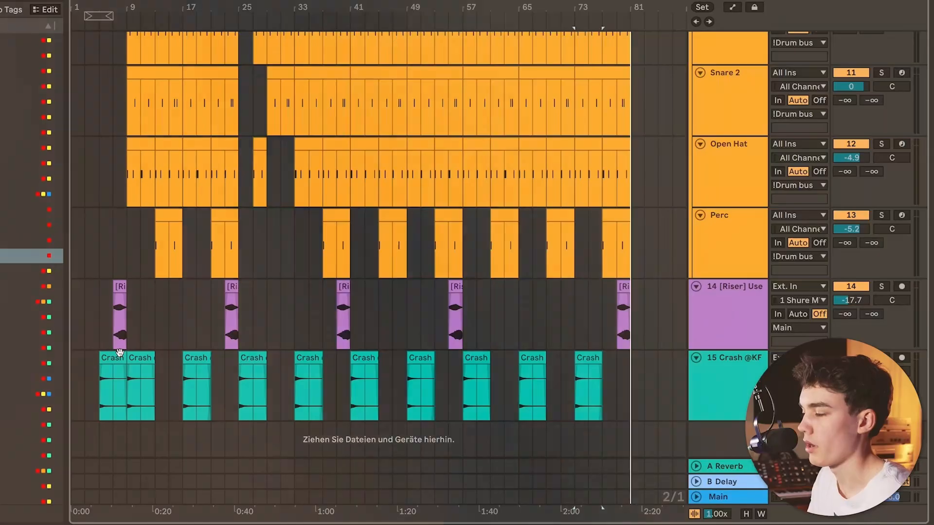
- Add EQ Eight to the Soft Piano track, with band 2 at 587 Hz and -3.84 dB and an output gain of 1.12 dB
scroll(351, 243, up, 15)
key(ctrl+alt+l)
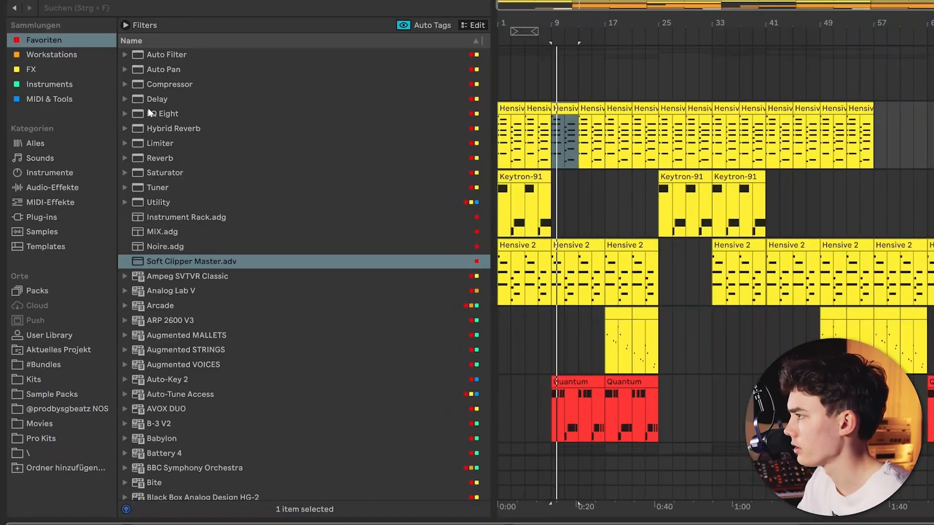
double_click(153, 114)
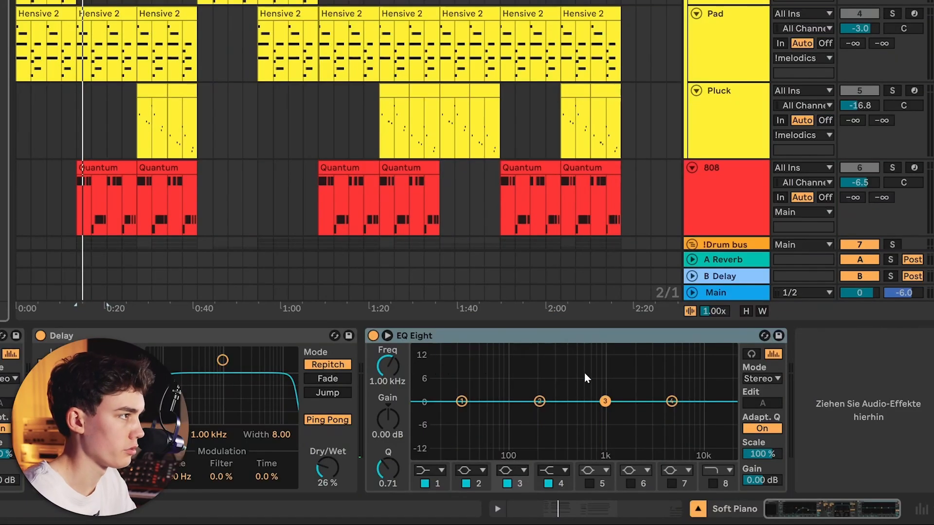
drag(550, 401, 583, 420)
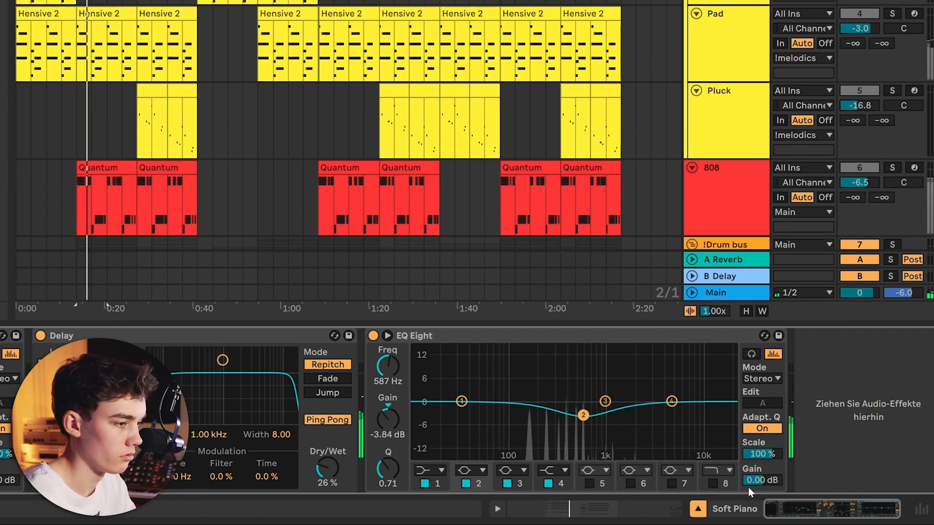
drag(767, 481, 767, 475)
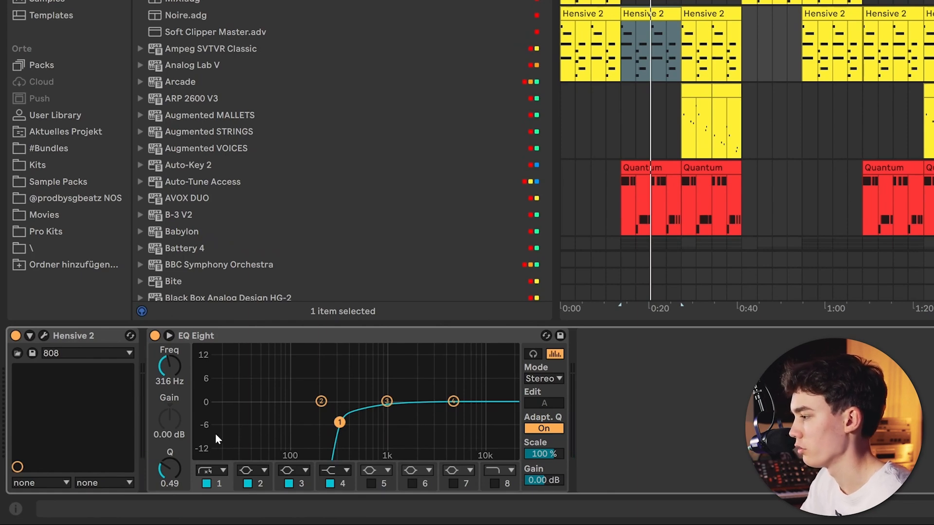
- Play the arrangement and review the drum, crash and FX Riser tracks against the melodics
click(705, 100)
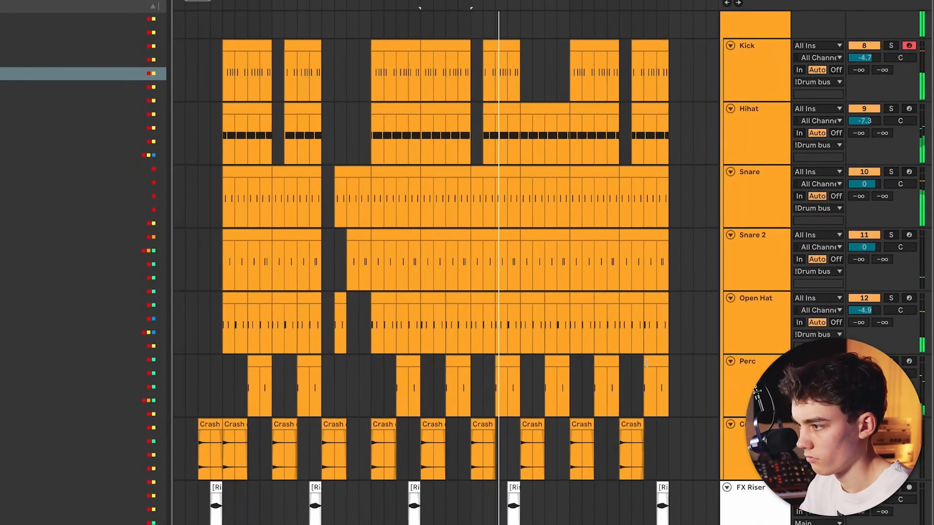
scroll(618, 375, down, 3)
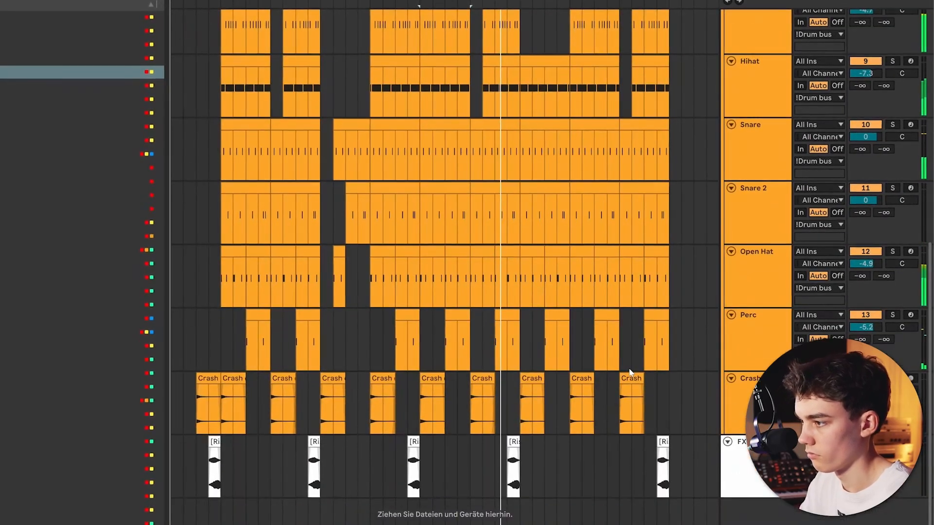
click(523, 401)
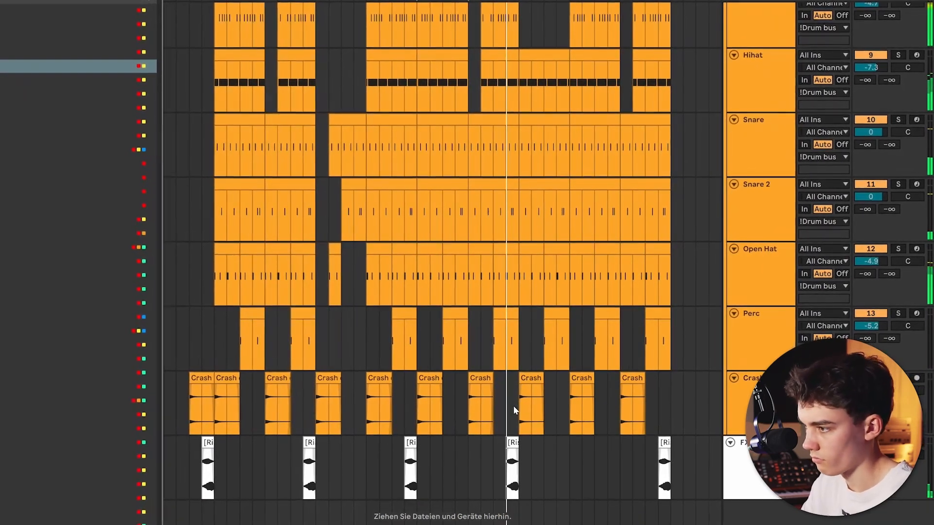
scroll(517, 406, up, 4)
scroll(559, 401, up, 5)
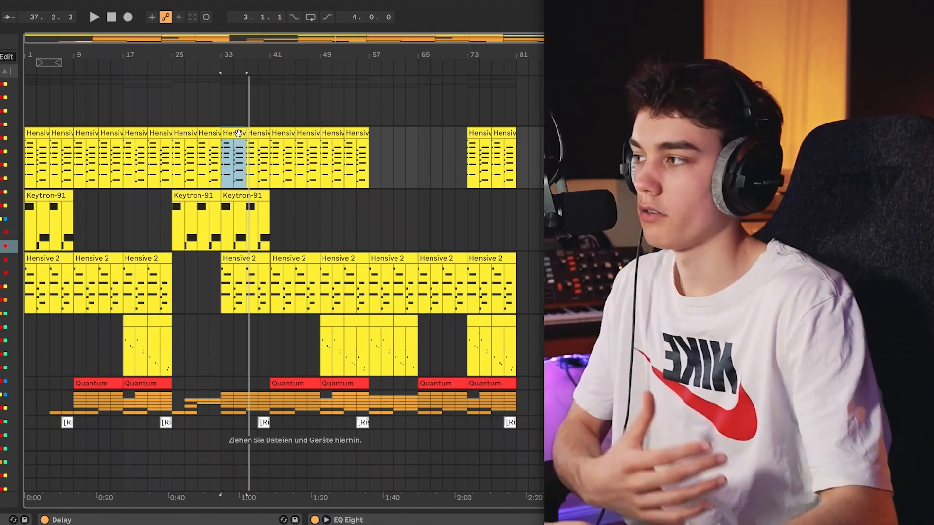
- Hide the MIX rack's macros on the Soft Piano track and play the piano to check its level in SPAN
click(8, 247)
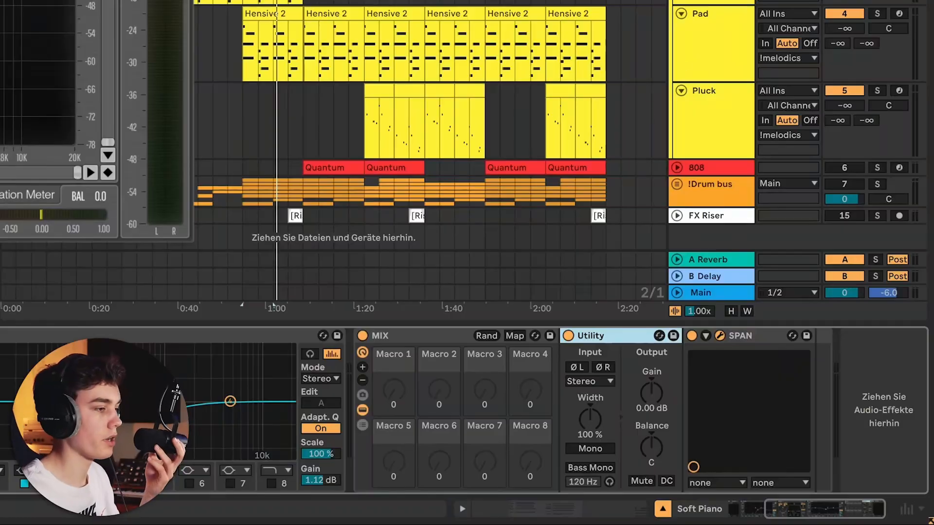
click(362, 357)
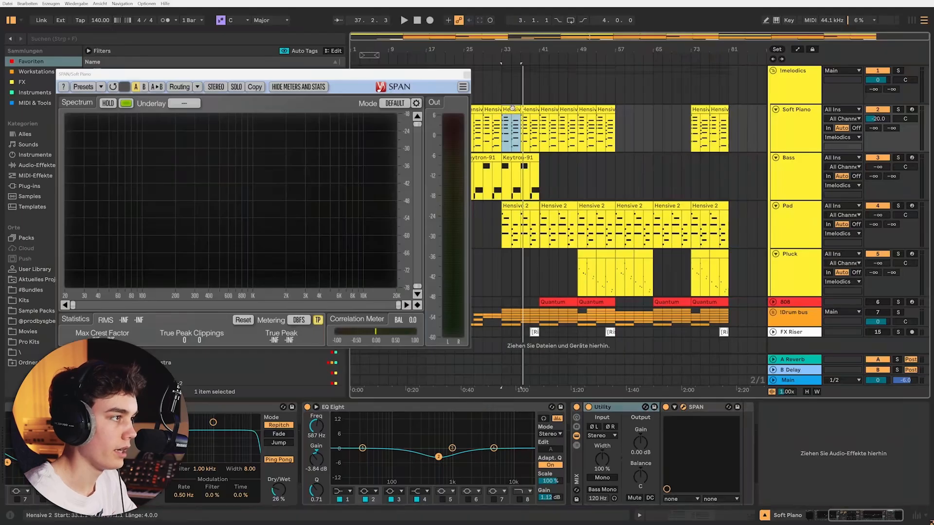
key(space)
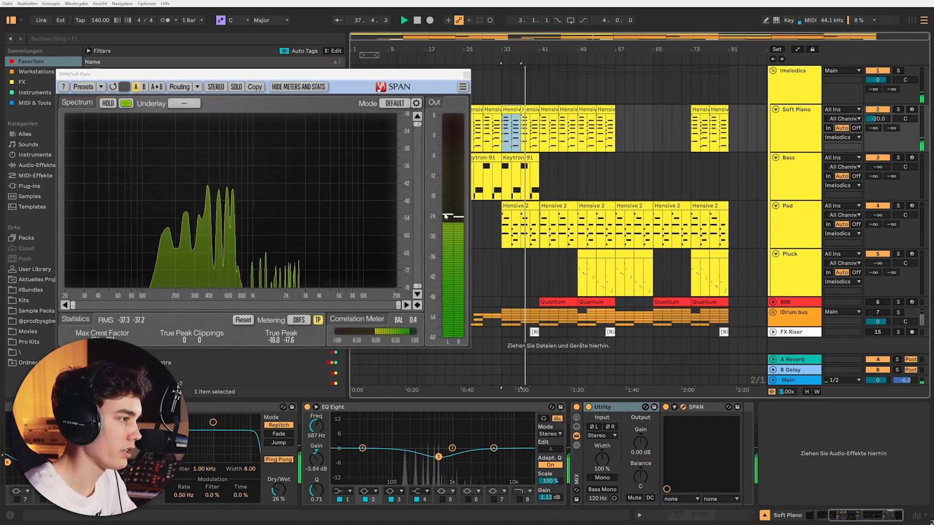
- Lower the Utility gain on the Soft Piano track to -4.44 dB and reset the track's volume to 0 dB
click(643, 453)
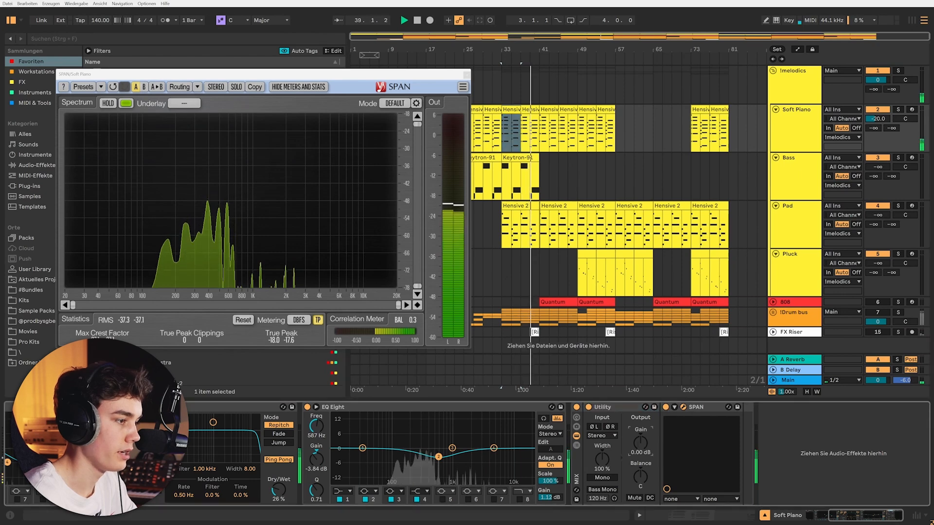
drag(644, 453, 644, 458)
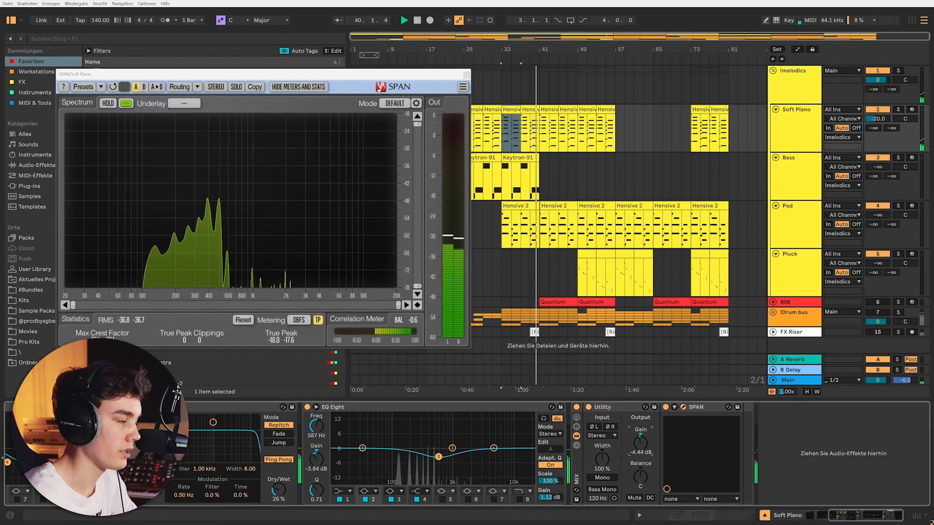
click(880, 118)
key(Delete)
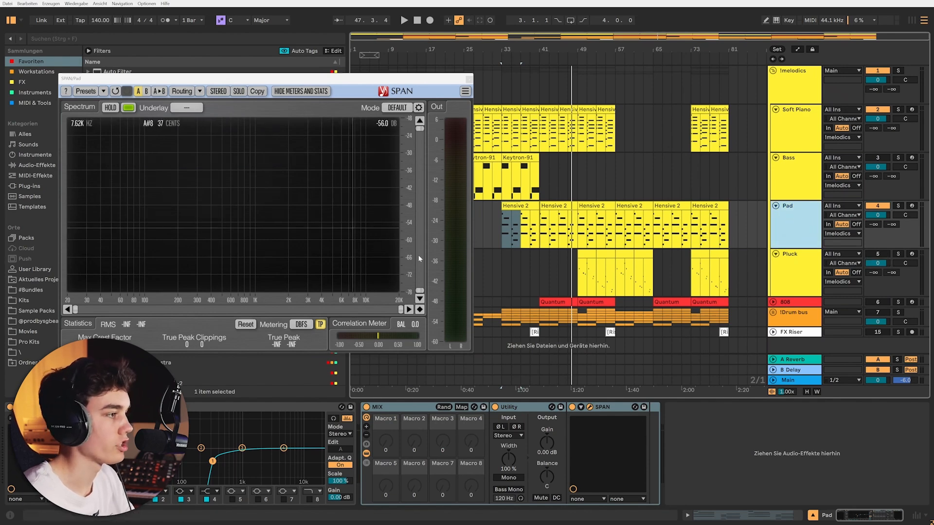
- Set the Pad track's Utility gain to about -4 dB, and add the MIX rack to the Bass track with its Utility gain at -13.8 dB
click(517, 203)
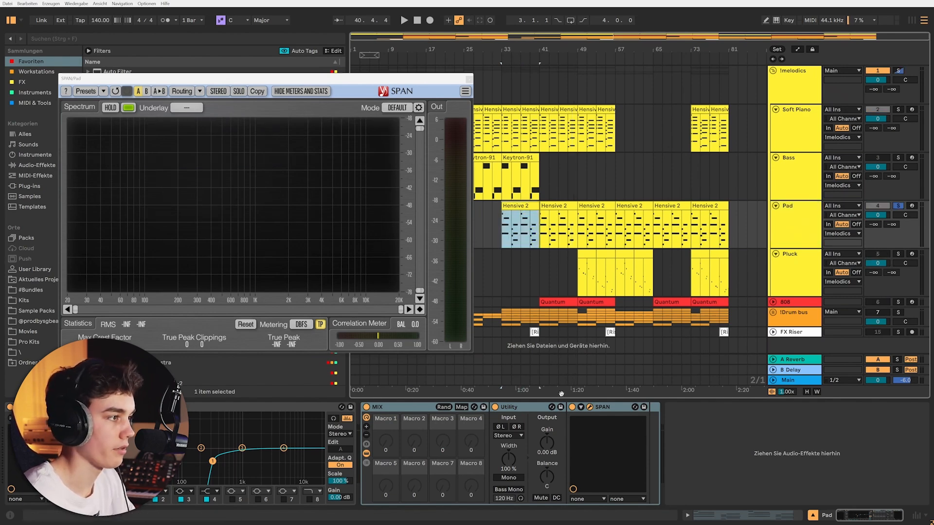
key(space)
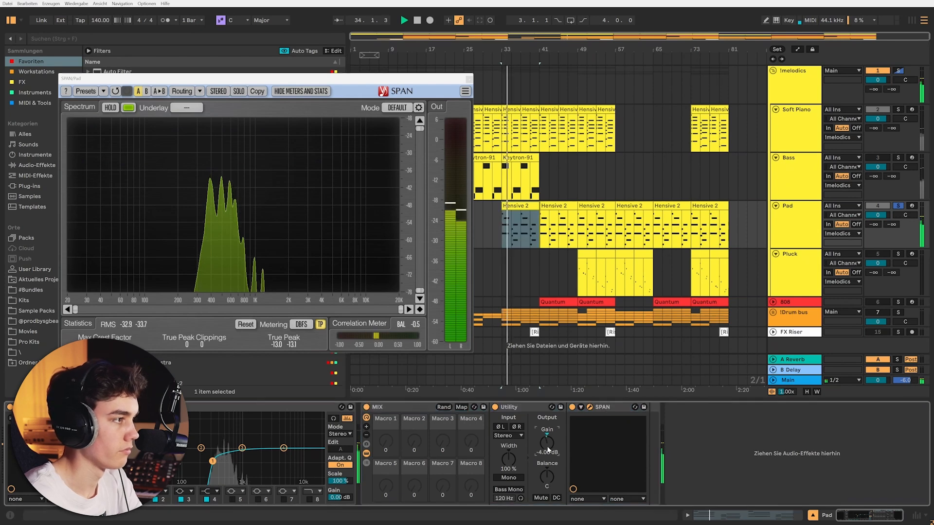
key(Up)
double_click(118, 199)
drag(548, 454, 548, 450)
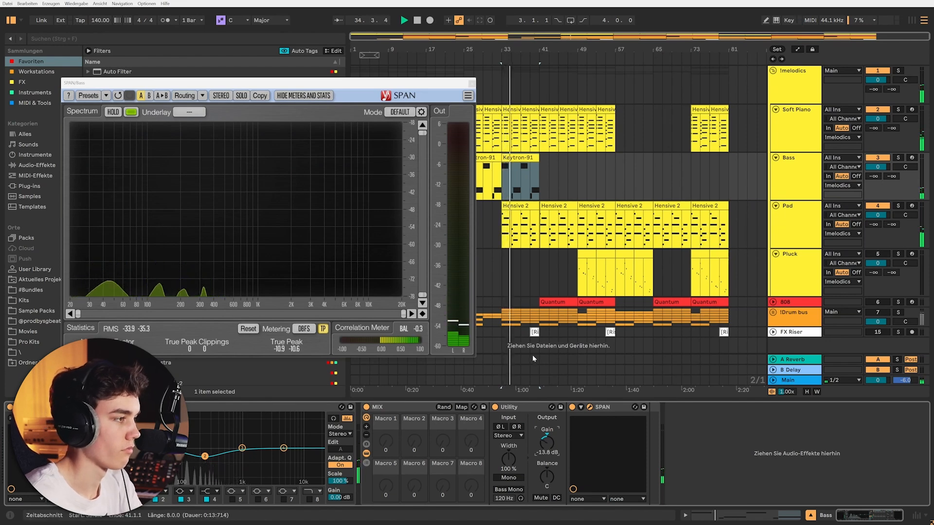
- Close the Bass track's SPAN and lower the Utility gain on the Pluck track while checking its level
key(Up)
key(Up)
click(472, 85)
scroll(565, 252, down, 1)
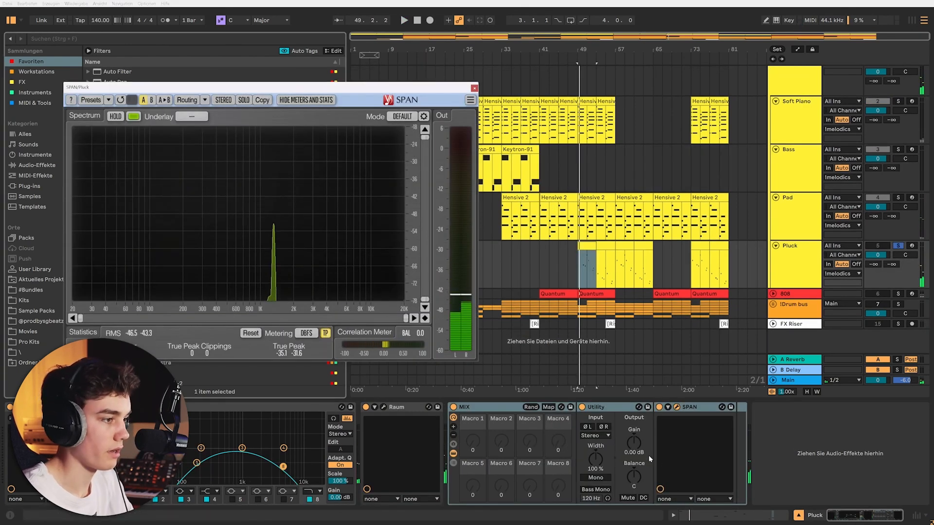
mouse_move(634, 443)
mouse_down()
mouse_move(634, 462)
mouse_move(637, 455)
mouse_up()
key(space)
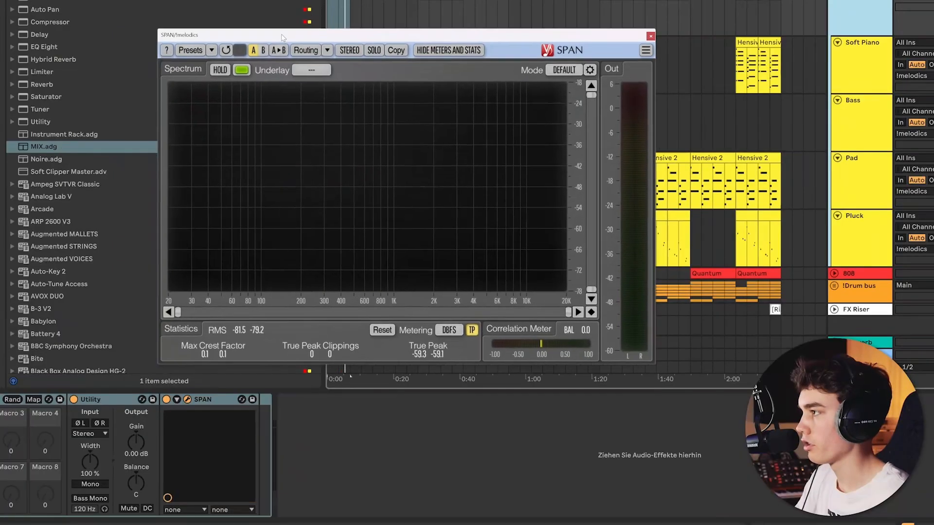
- Play the melodics group, lower its Utility gain to -2.00 dB while checking the level in SPAN, and close SPAN
drag(282, 37, 190, 14)
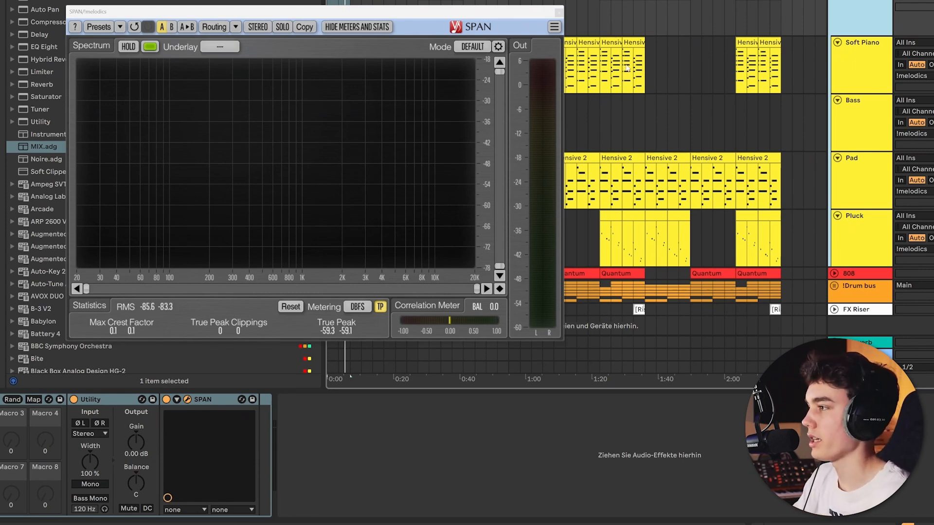
key(space)
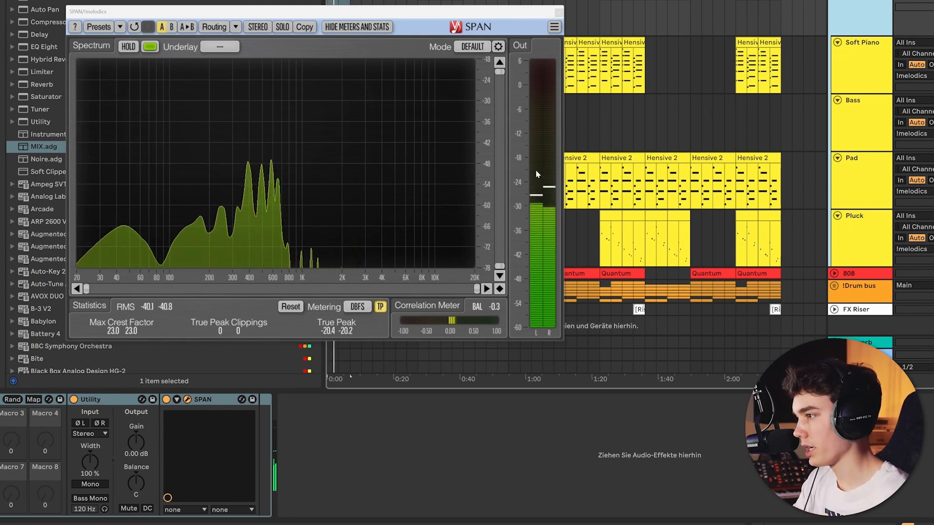
drag(129, 445, 128, 450)
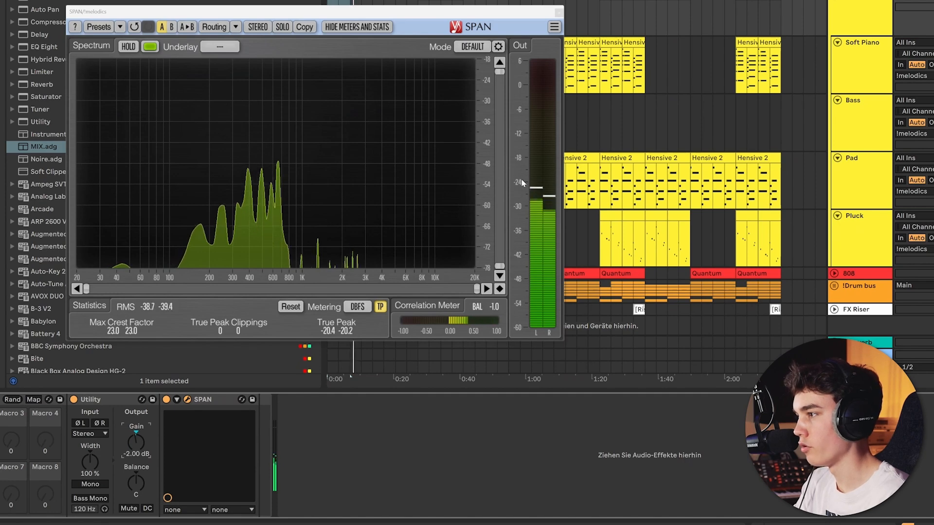
drag(514, 15, 603, 117)
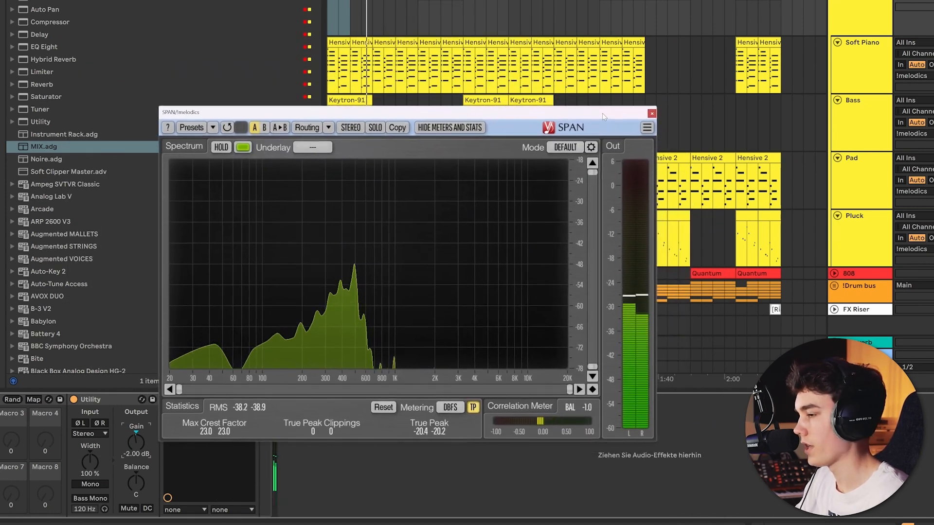
key(space)
click(651, 113)
- Unfold the 808 track, reset its volume to 0 dB and adjust its Utility gain during playback
click(773, 294)
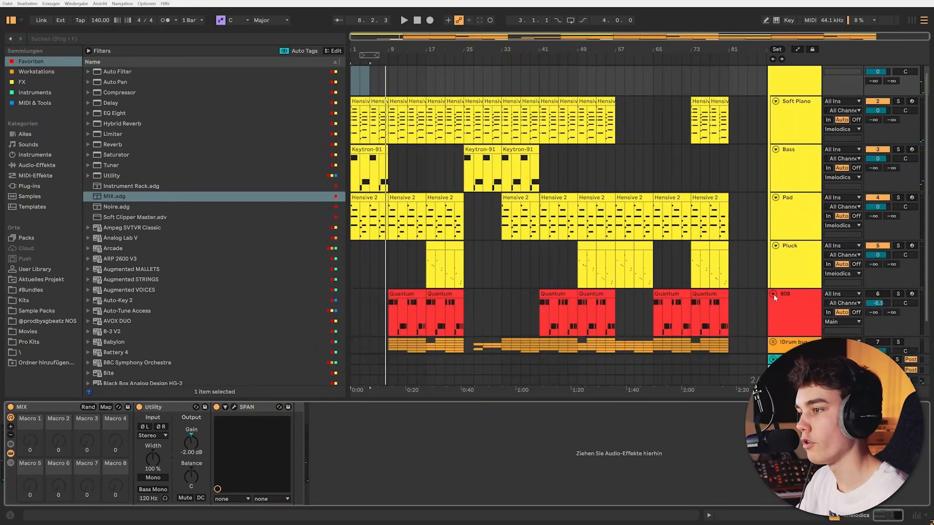
scroll(808, 273, down, 2)
double_click(878, 266)
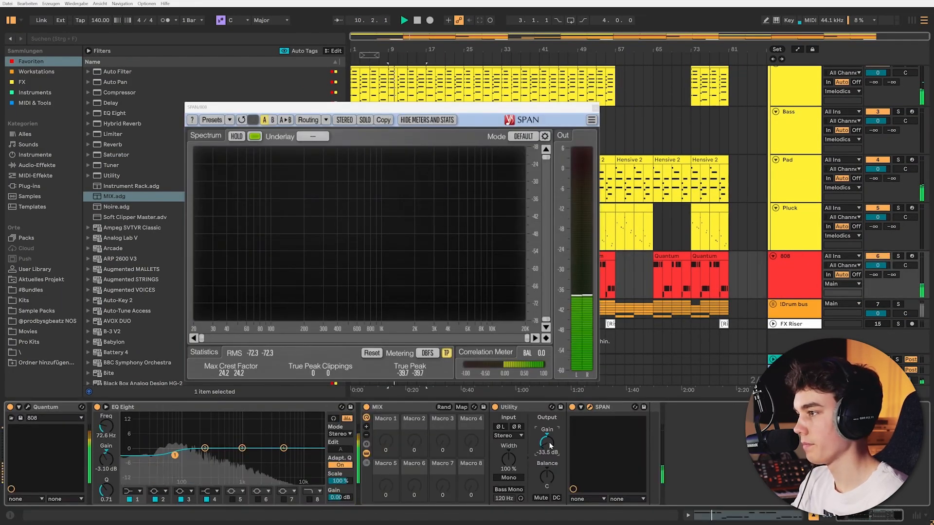
drag(550, 446, 549, 446)
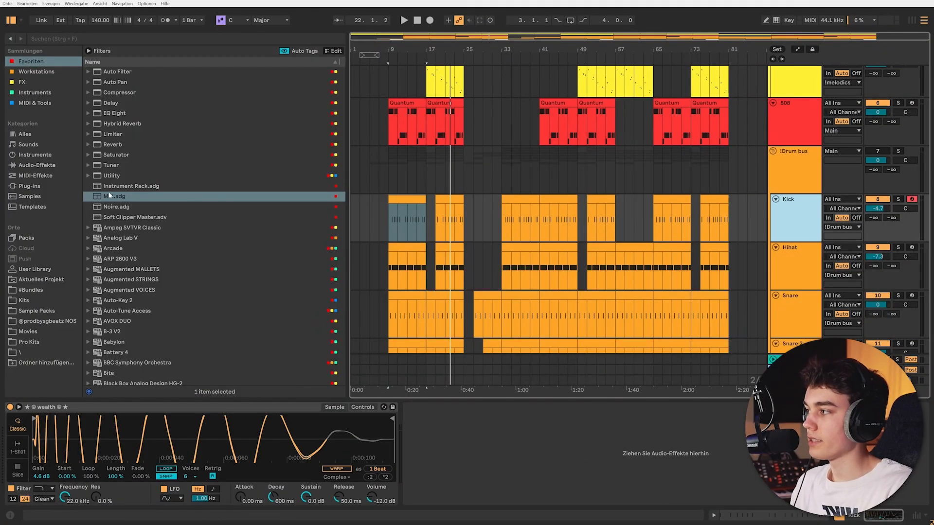
- Add the MIX rack to the Kick track, lower its Utility gain to -11.1 dB and play the kick to check it in SPAN
double_click(109, 195)
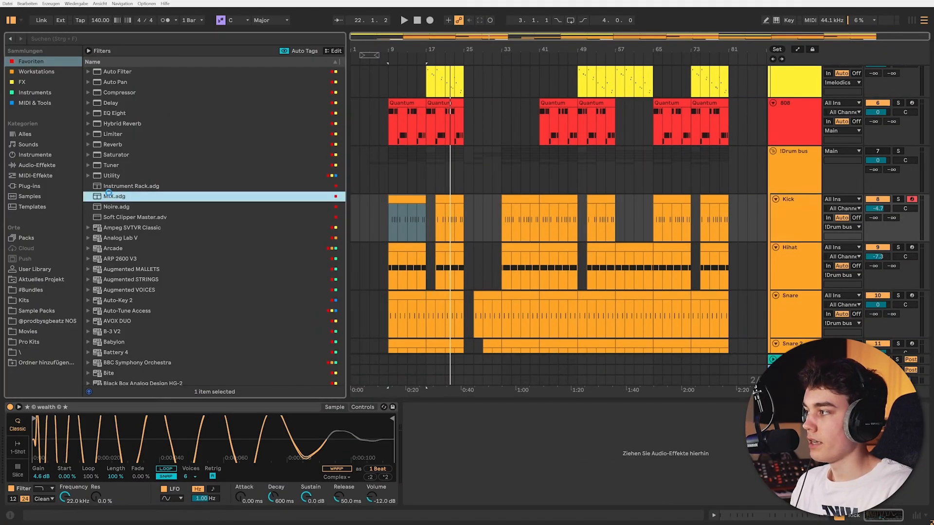
drag(586, 440, 586, 462)
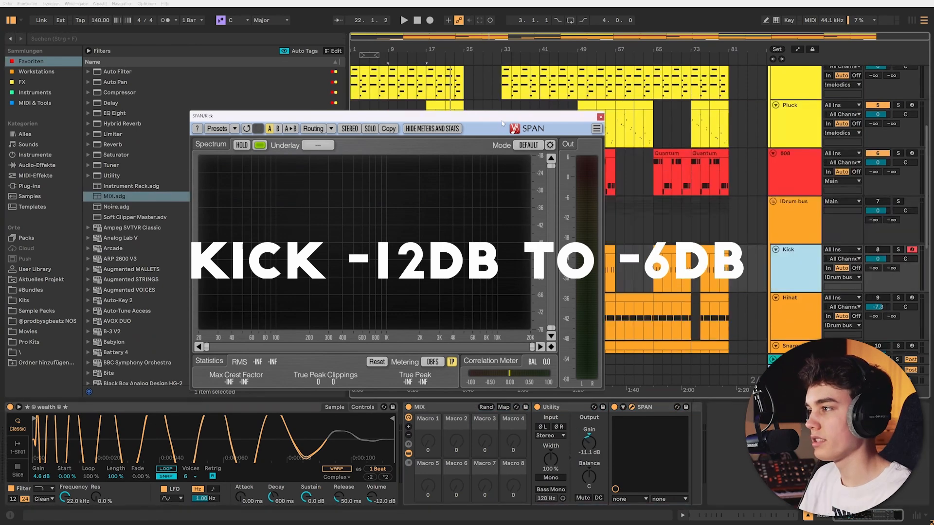
drag(503, 124, 316, 112)
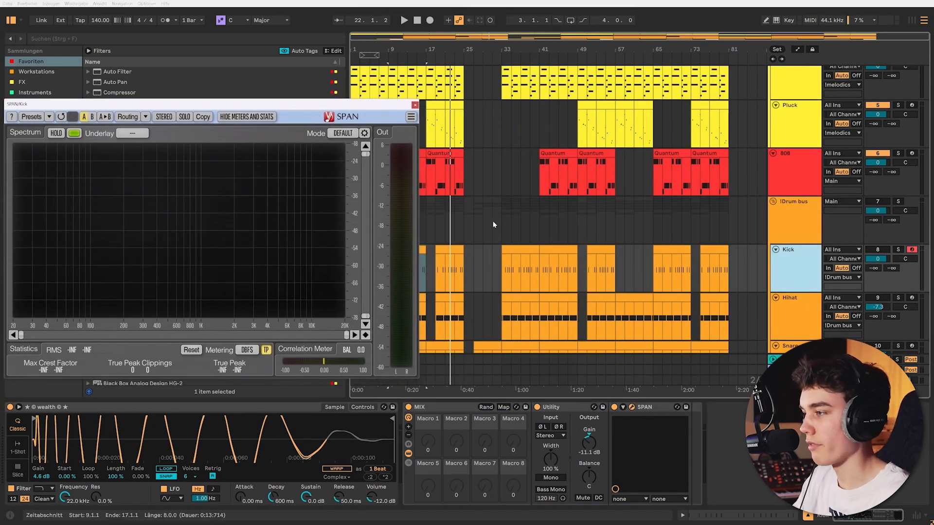
click(548, 246)
key(space)
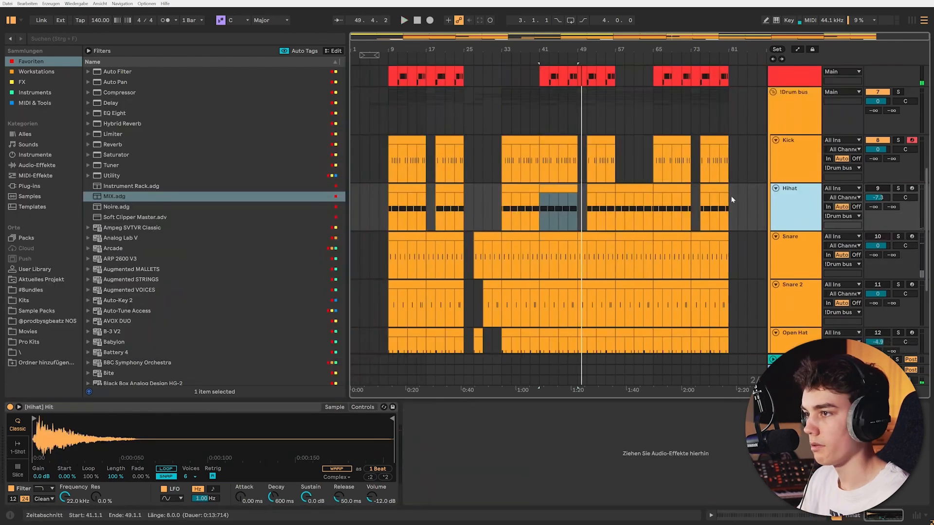
- Add the MIX rack to the Hihat track with its Utility gain at -12.1 dB, and check the Snare track at -3.67 dB Utility gain
double_click(120, 197)
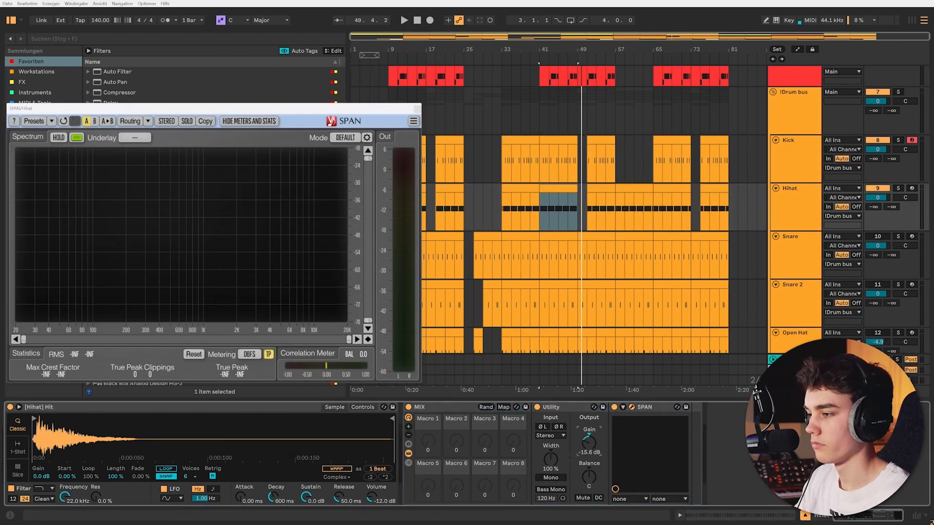
drag(588, 443, 590, 440)
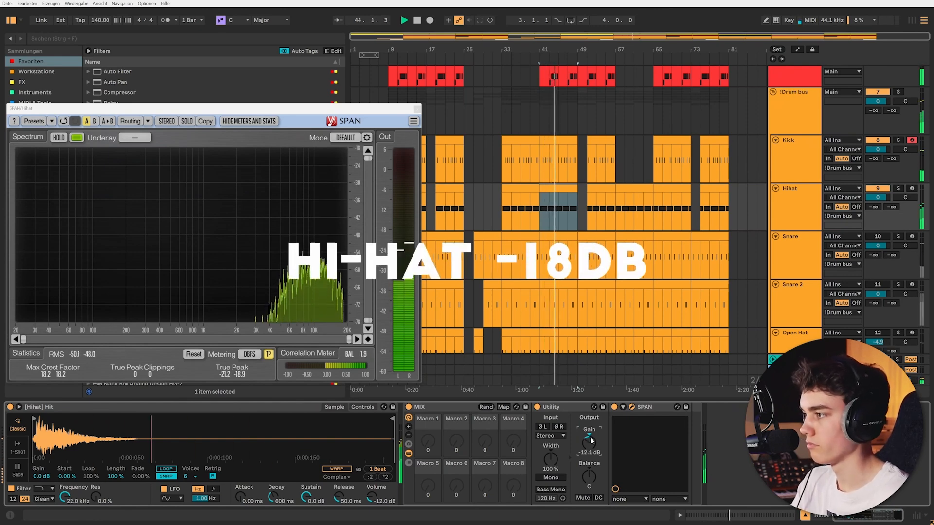
key(Down)
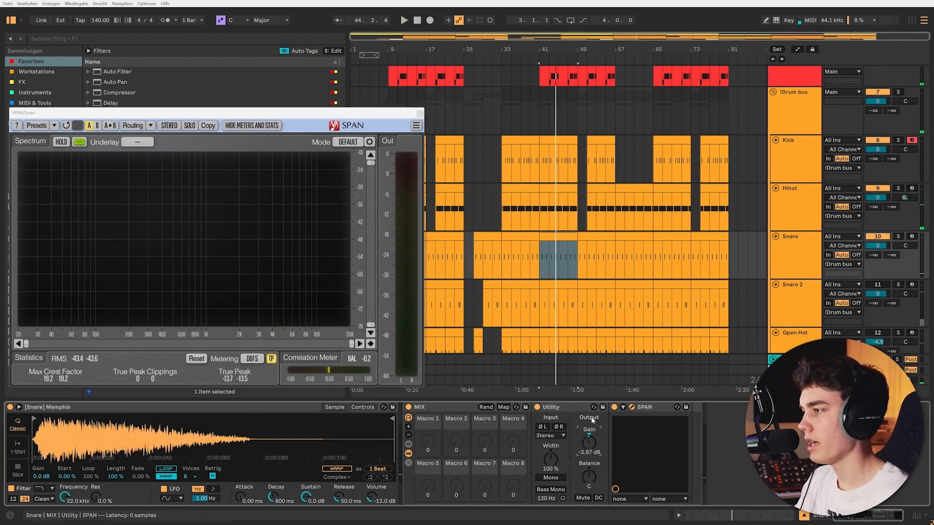
key(space)
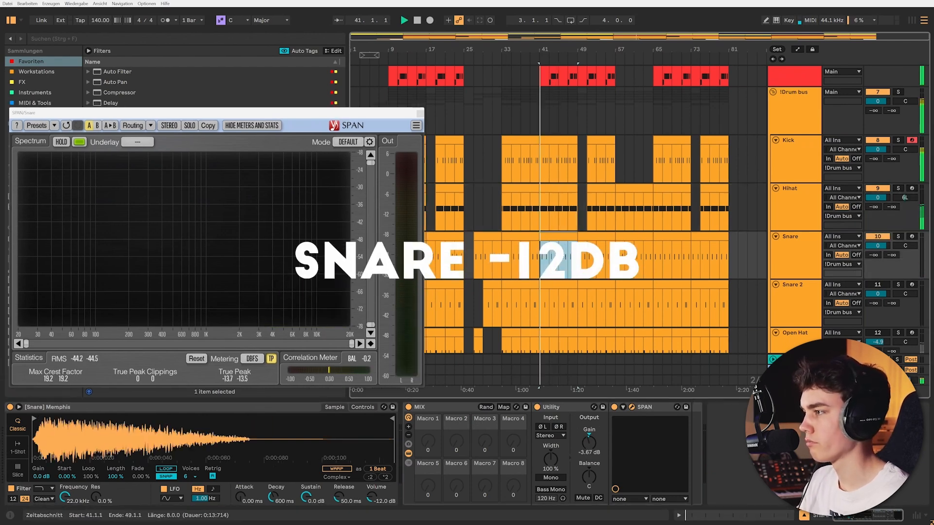
click(420, 113)
- Add the MIX rack to the Snare 2 track, adjust its Utility gain during playback and turn the track on
scroll(632, 195, down, 3)
click(804, 204)
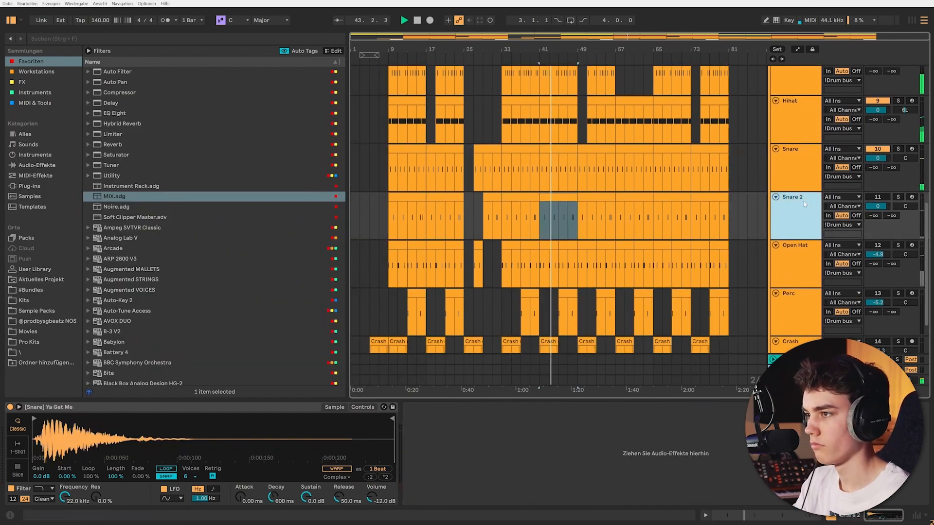
double_click(185, 201)
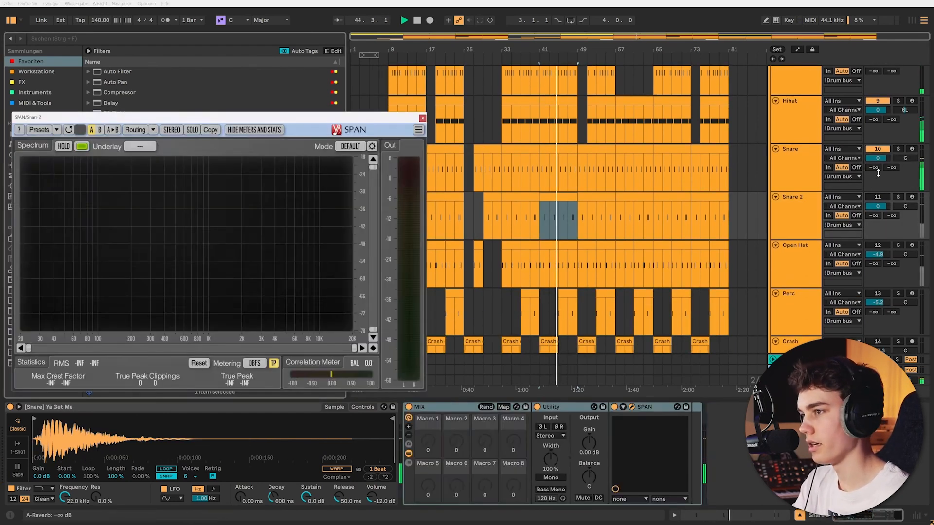
mouse_move(589, 442)
mouse_down()
mouse_move(590, 464)
mouse_move(592, 439)
mouse_up()
click(877, 198)
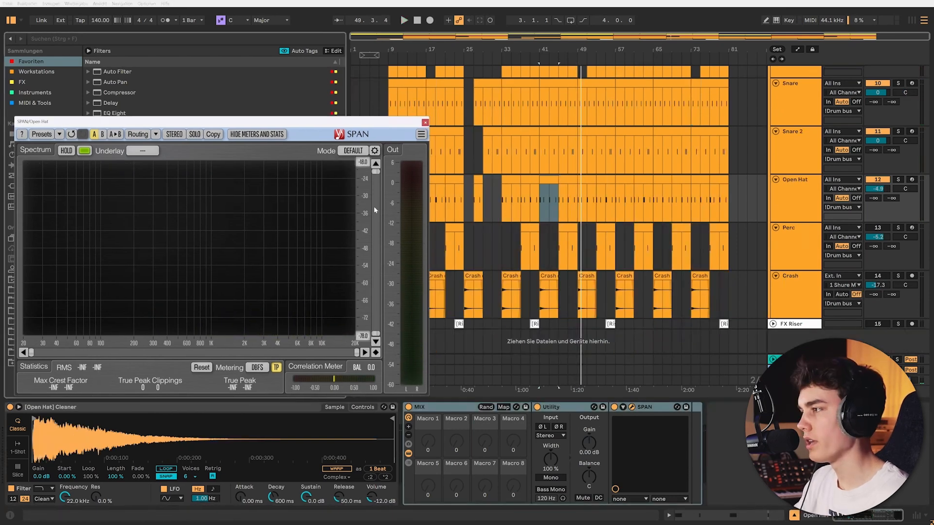
- Set the Open Hat track's Utility gain to -10.3 dB, and add the MIX rack to the Perc track with its Utility gain at -13.3 dB
drag(592, 441, 592, 450)
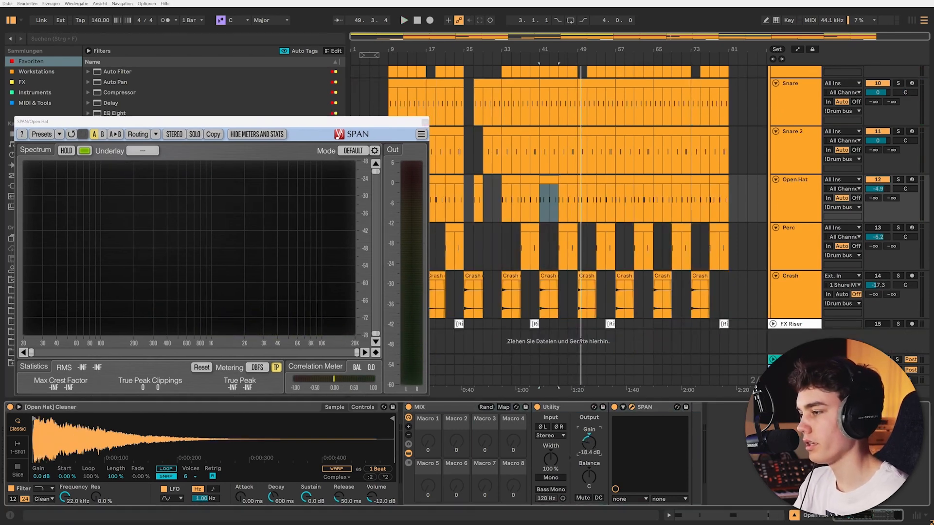
key(space)
drag(588, 443, 585, 443)
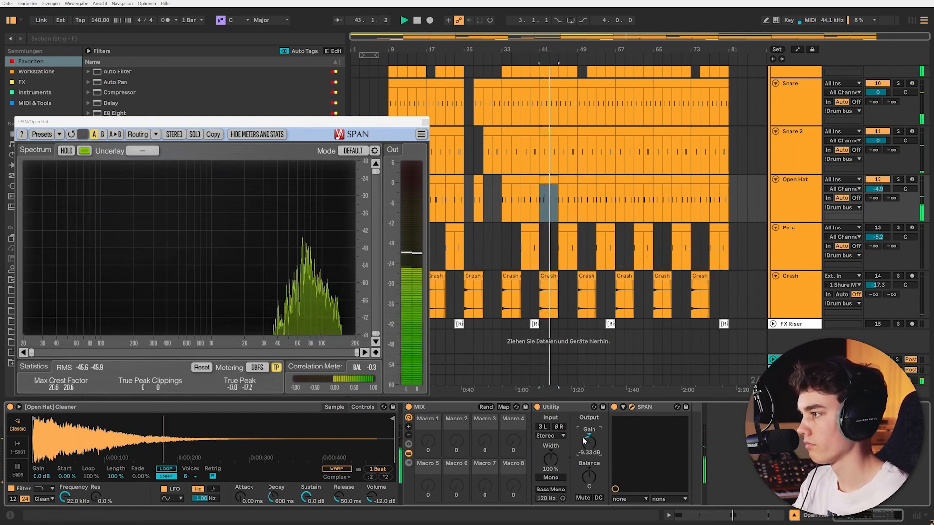
click(810, 234)
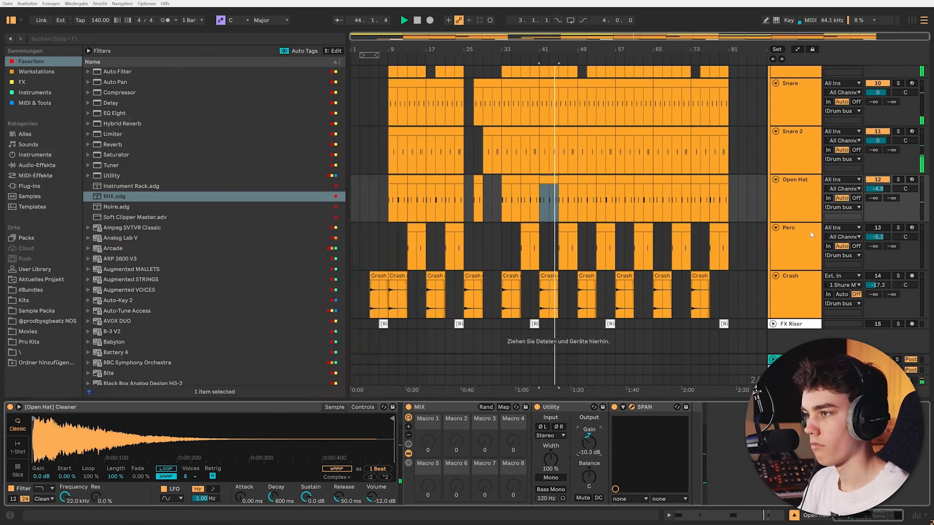
double_click(115, 194)
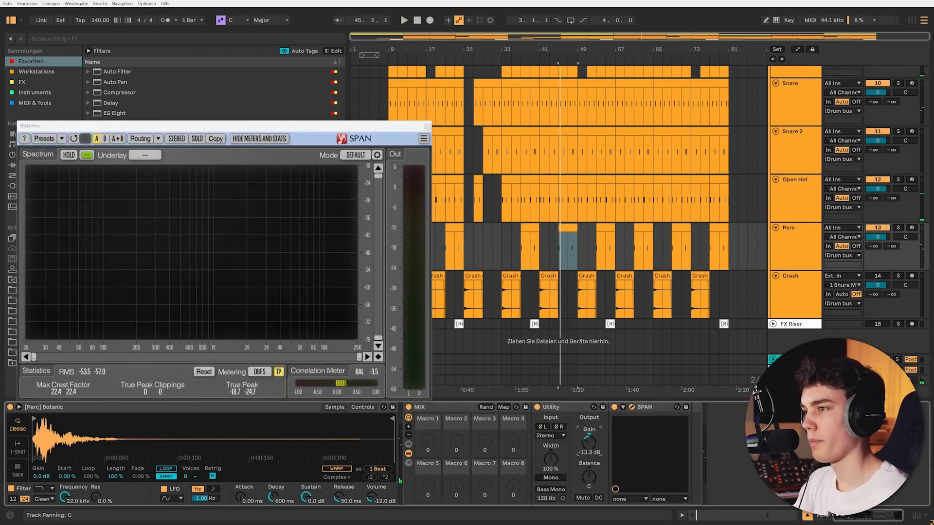
- Pan the Open Hat track to 19R and the Snare 2 track to 25L
drag(909, 190, 909, 193)
key(space)
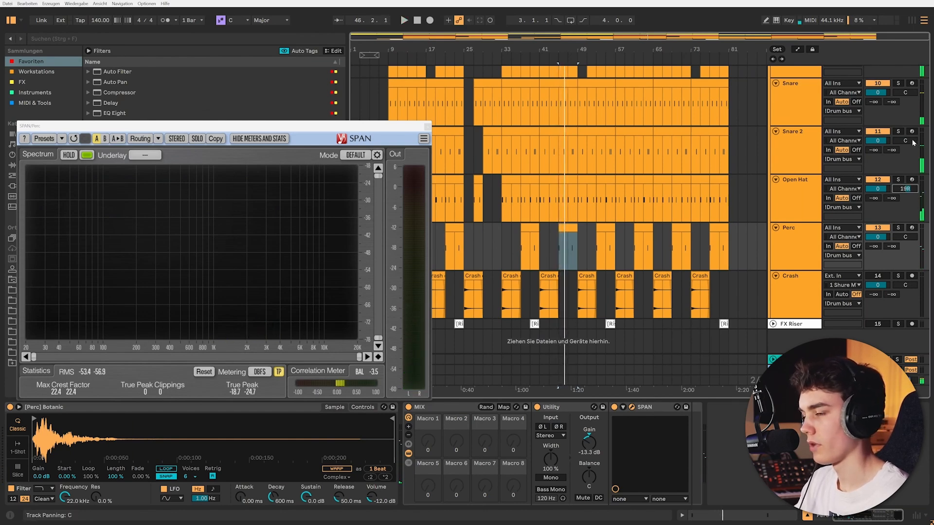
drag(905, 141, 905, 145)
key(space)
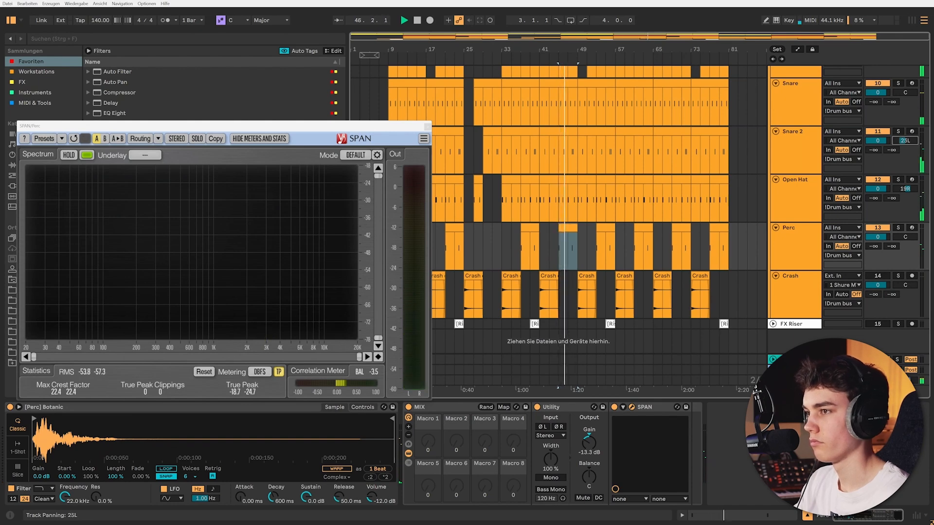
- Lower the Utility gain on the Open Hat track to -17.3 dB while the drums play
click(803, 289)
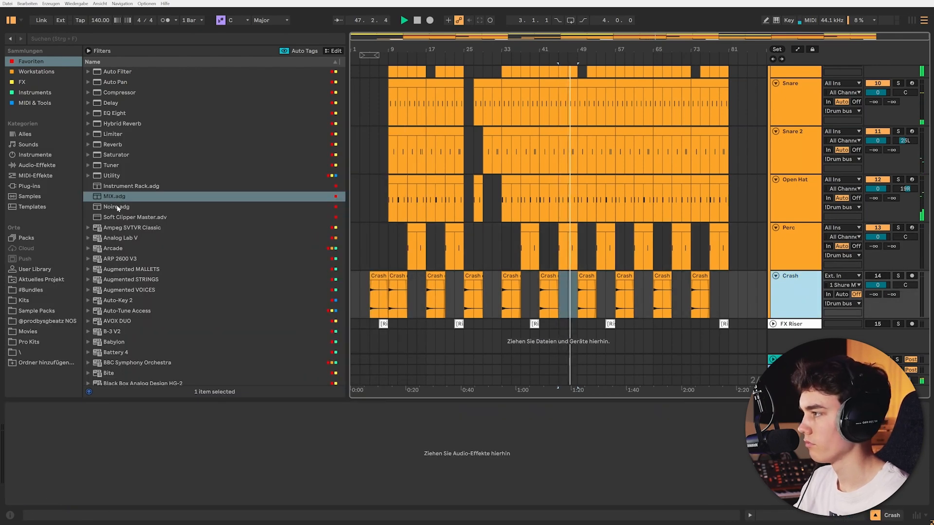
click(791, 192)
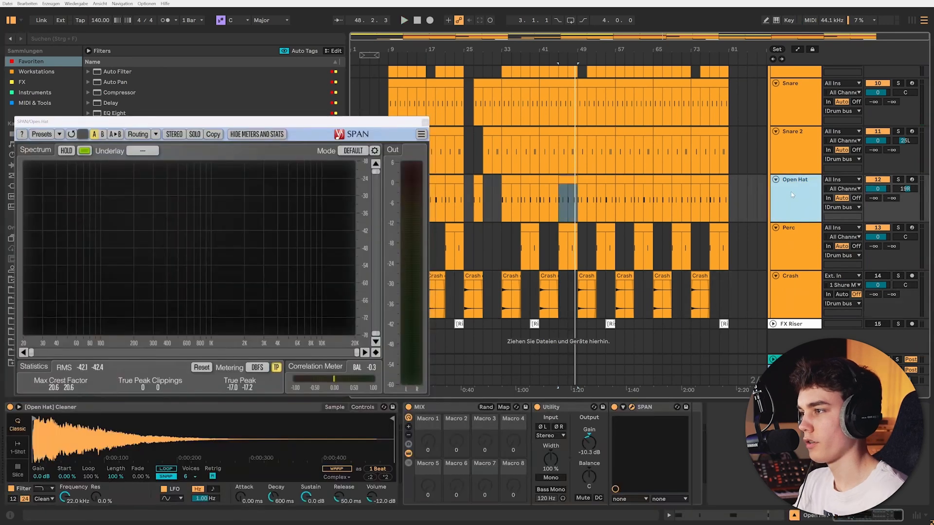
drag(589, 442, 589, 447)
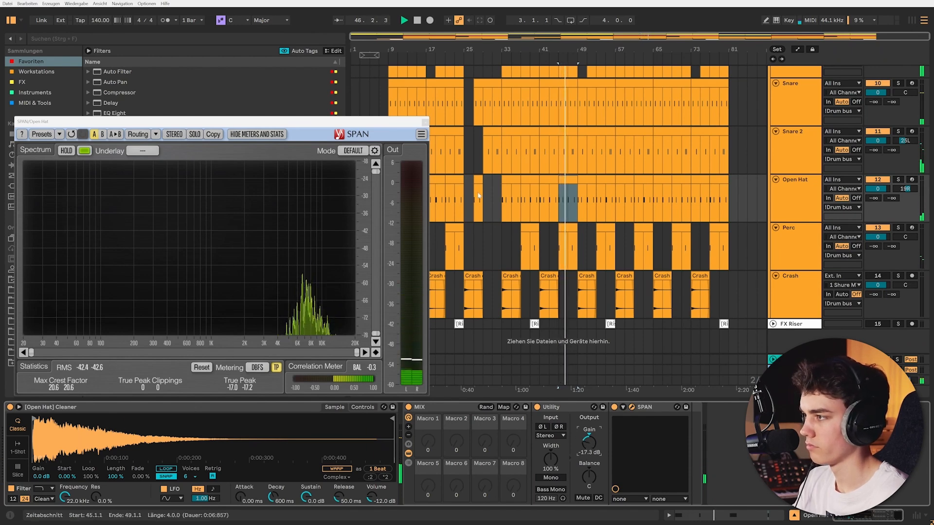
- Fine-tune the Utility gain on the Crash track and play its clip to check the level in SPAN
click(547, 295)
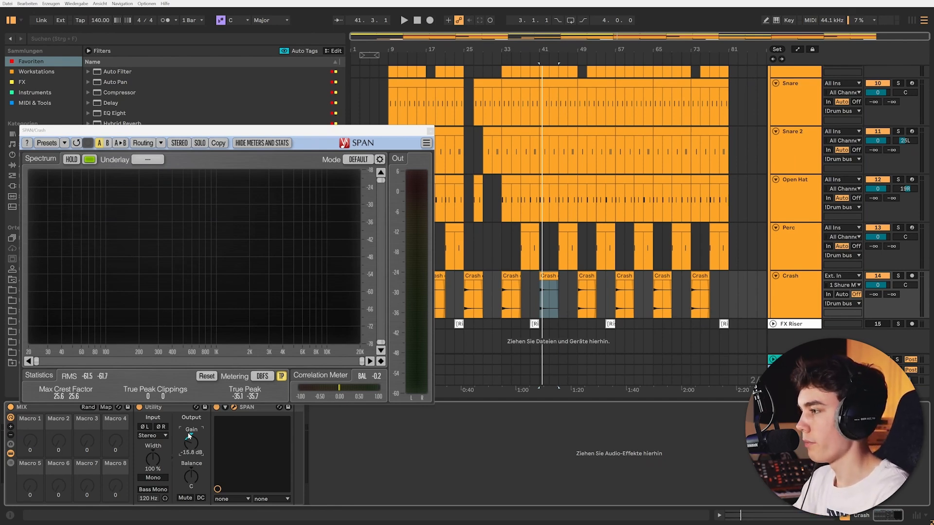
drag(189, 437, 189, 435)
key(space)
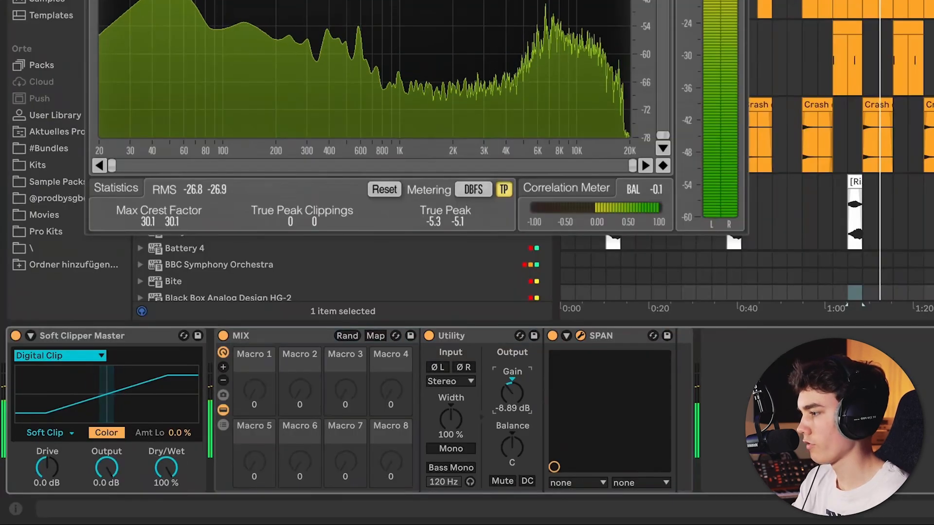
- Set the Soft Clipper Master's drive to 13 dB and the following Utility gain to -14.4 dB
drag(513, 393, 512, 412)
mouse_move(56, 457)
mouse_down()
mouse_move(55, 430)
mouse_move(48, 458)
mouse_up()
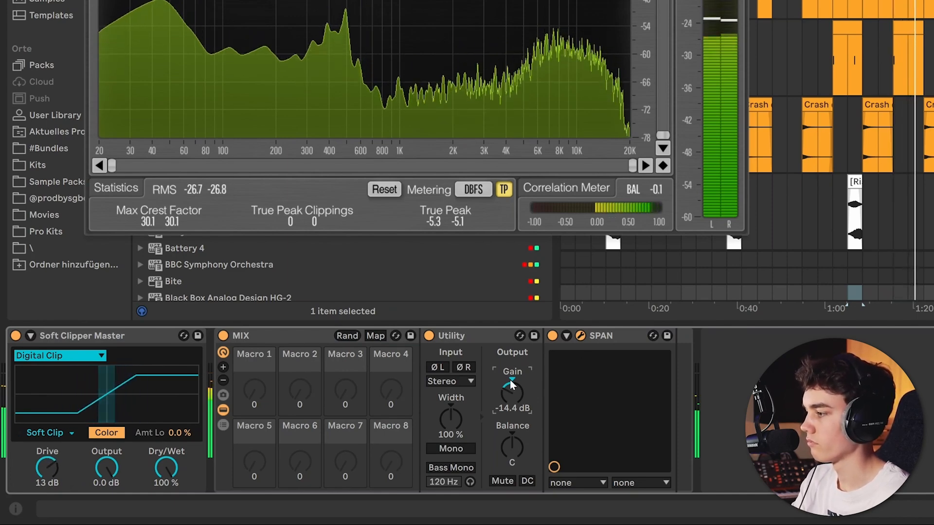
- Set the Utility gain in the MIX chain to -6 dB
text(-6)
key(Return)
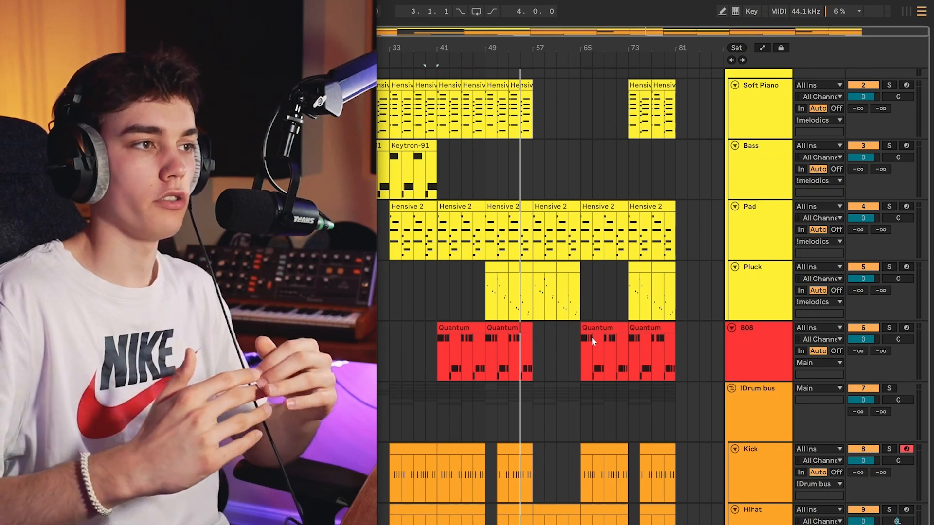
- Go through the finished project's tracks, selecting the melodics group, the 808 and the drum tracks one after another
scroll(789, 113, up, 2)
click(777, 92)
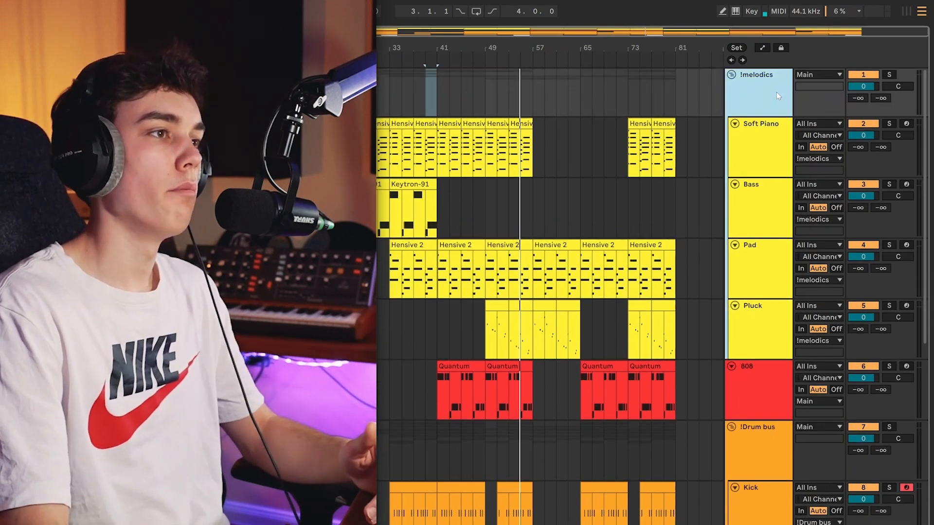
scroll(759, 292, down, 3)
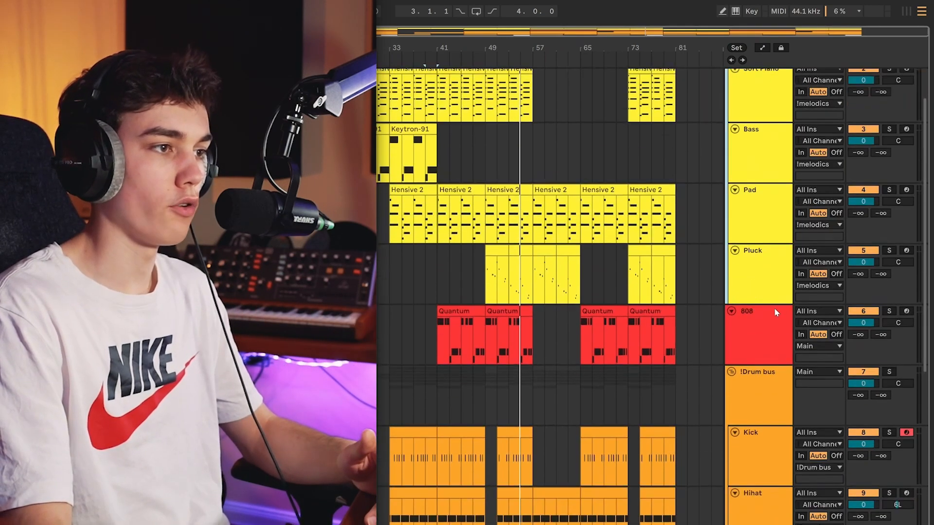
click(767, 325)
scroll(749, 302, down, 5)
scroll(739, 265, down, 3)
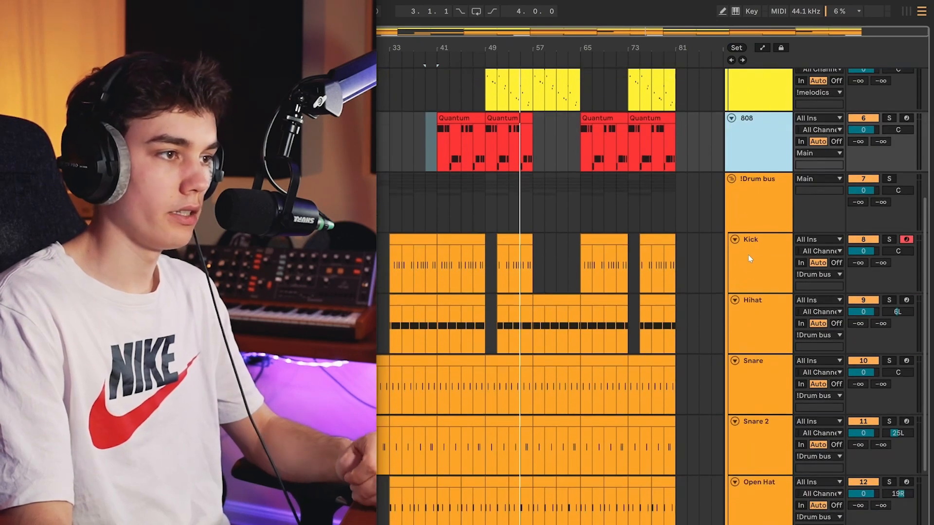
click(755, 254)
scroll(754, 233, down, 3)
click(755, 215)
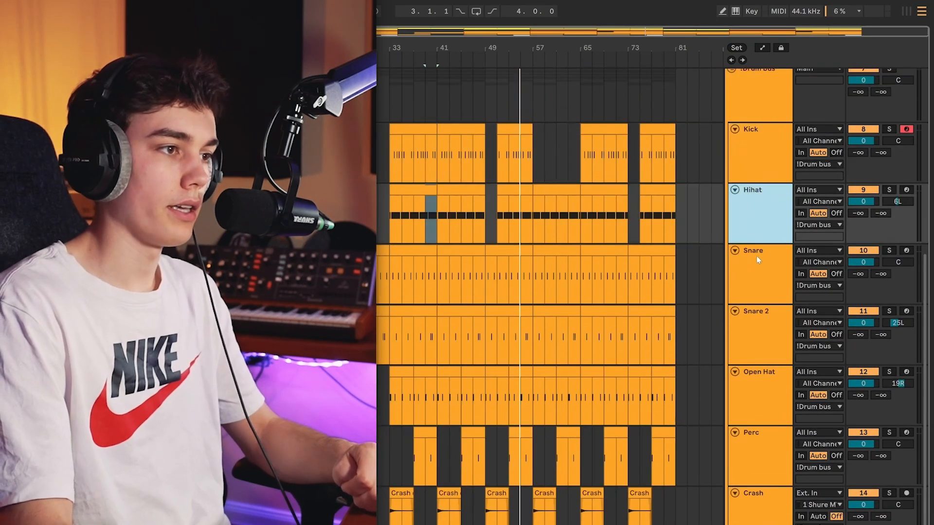
click(756, 267)
click(752, 222)
click(751, 261)
scroll(756, 266, down, 3)
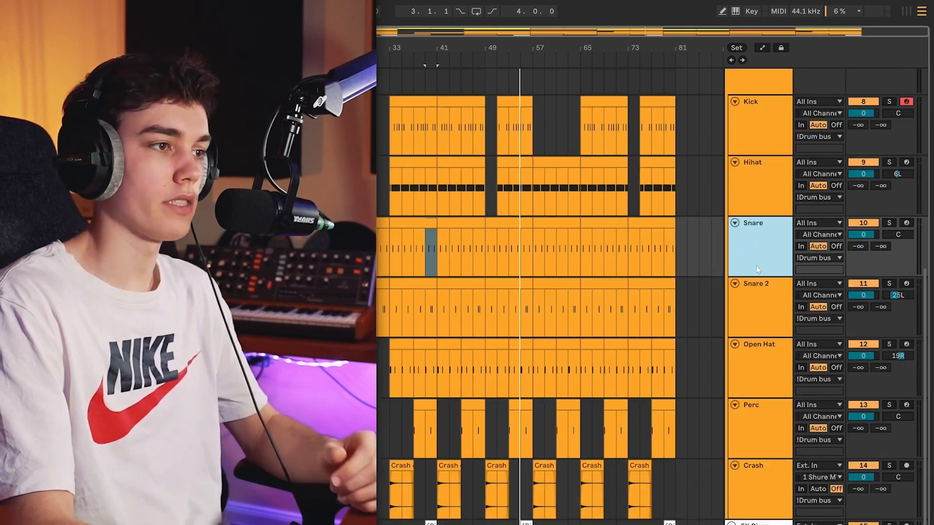
click(754, 267)
click(745, 339)
click(751, 384)
click(751, 445)
click(754, 384)
click(760, 332)
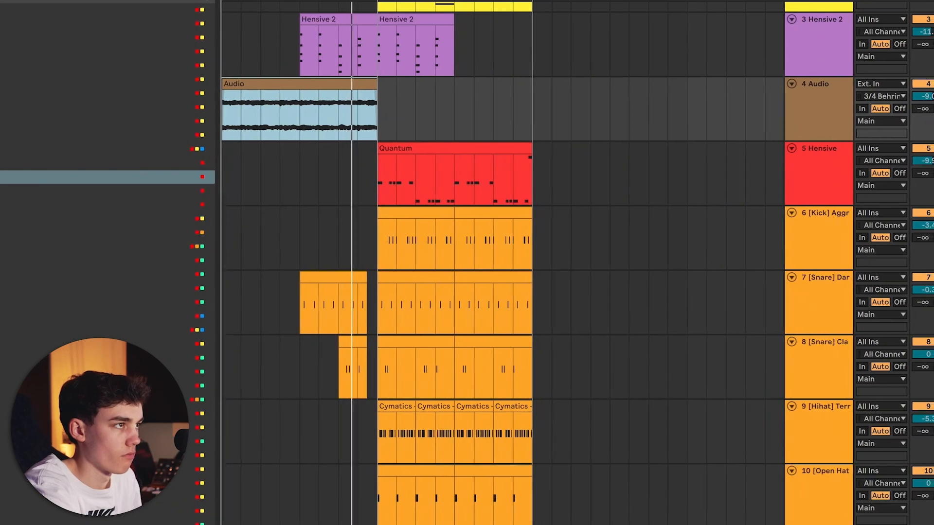
- Add EQ Eight after the Delay on the purple Hensive 2 pad track and cut its highs by about 5 dB around 5 kHz
scroll(321, 72, down, 6)
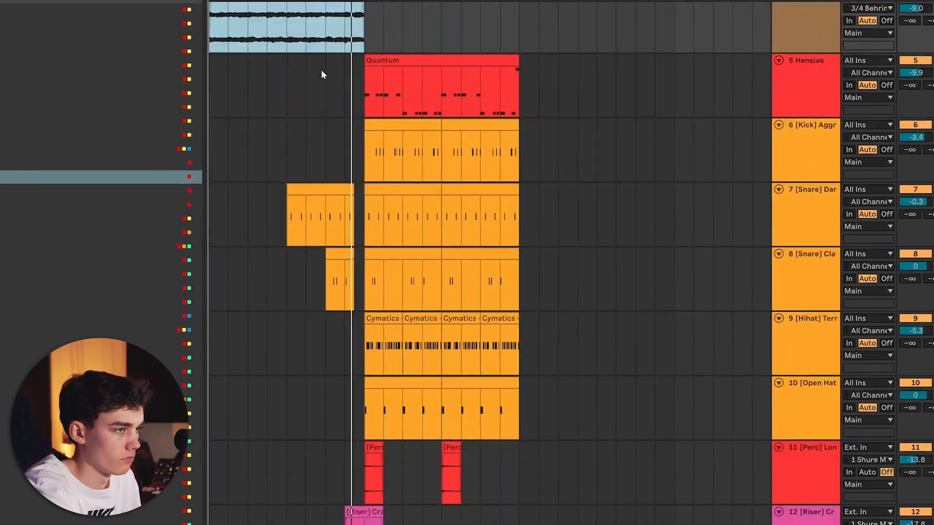
scroll(322, 71, down, 3)
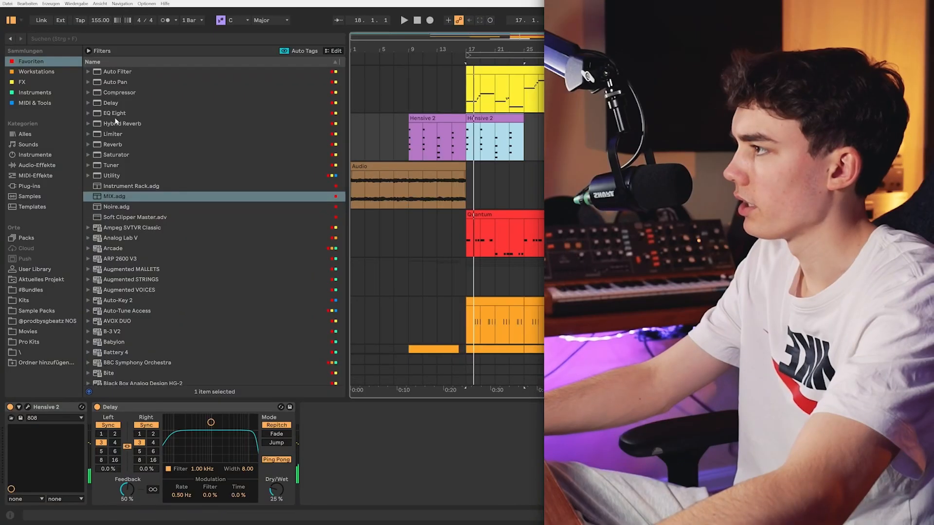
drag(114, 113, 404, 416)
drag(451, 448, 455, 425)
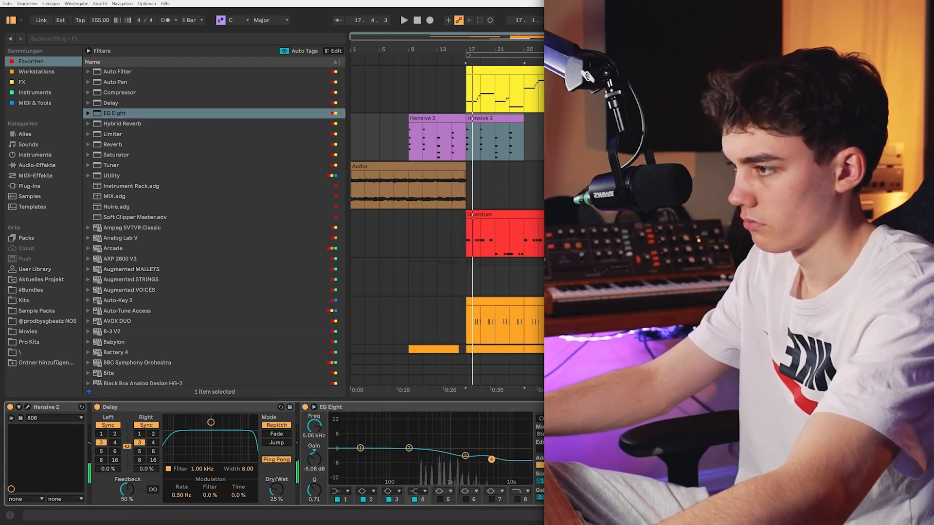
key(space)
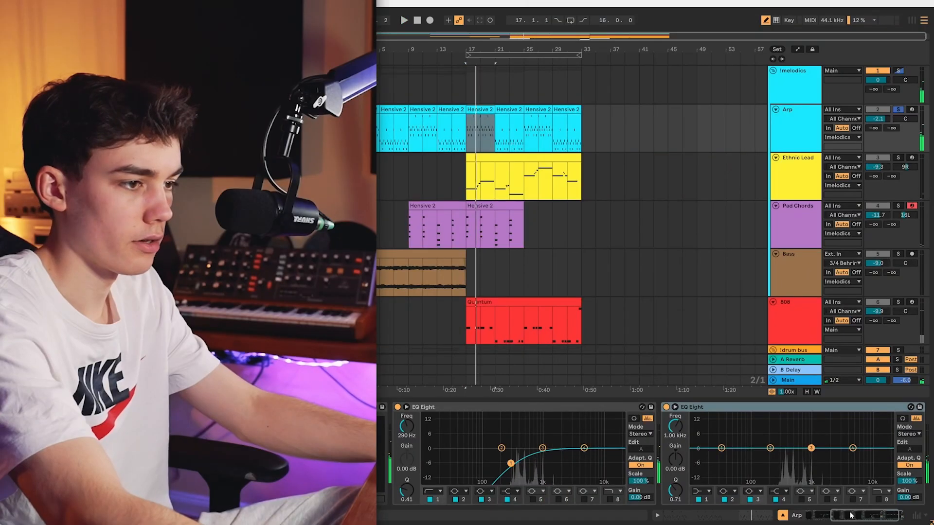
- On the Arp track's last EQ Eight, dip the third band to about -3.6 dB near 516 Hz and fine-tune it during playback
click(754, 448)
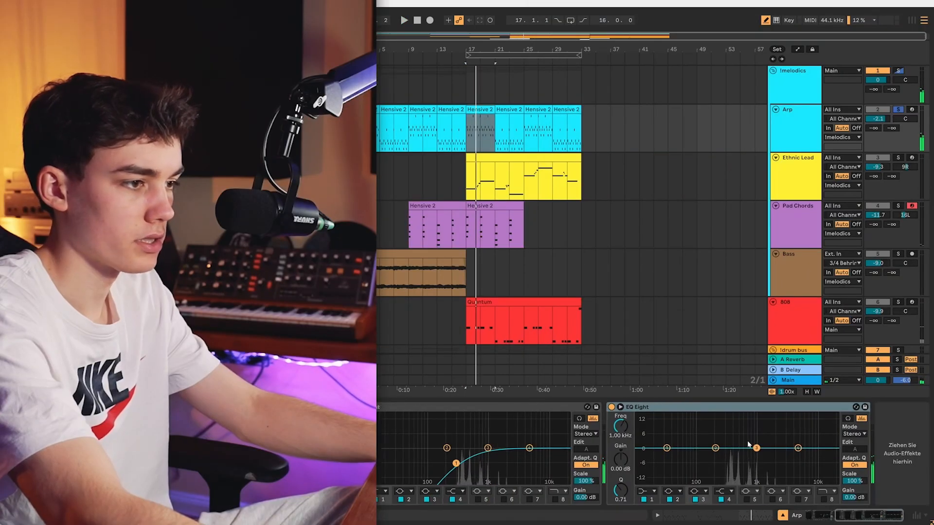
drag(756, 448, 739, 416)
key(space)
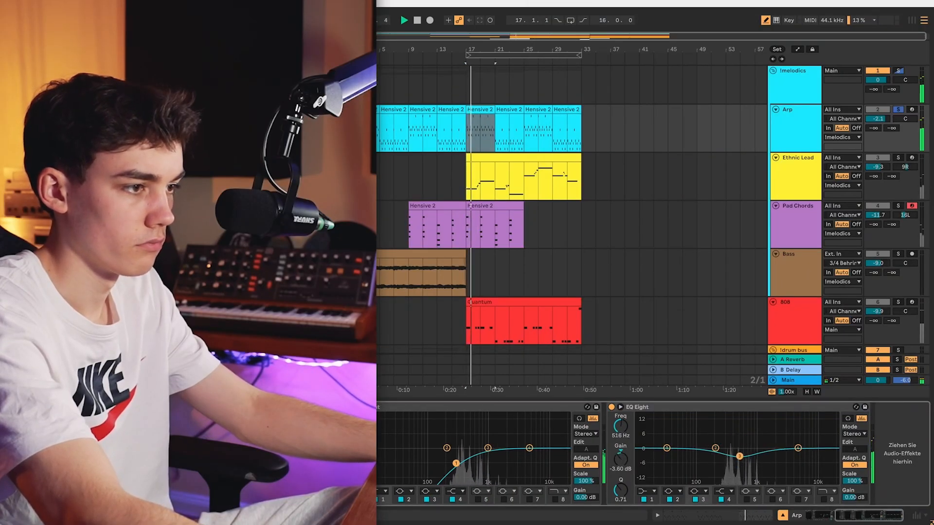
drag(740, 458, 736, 457)
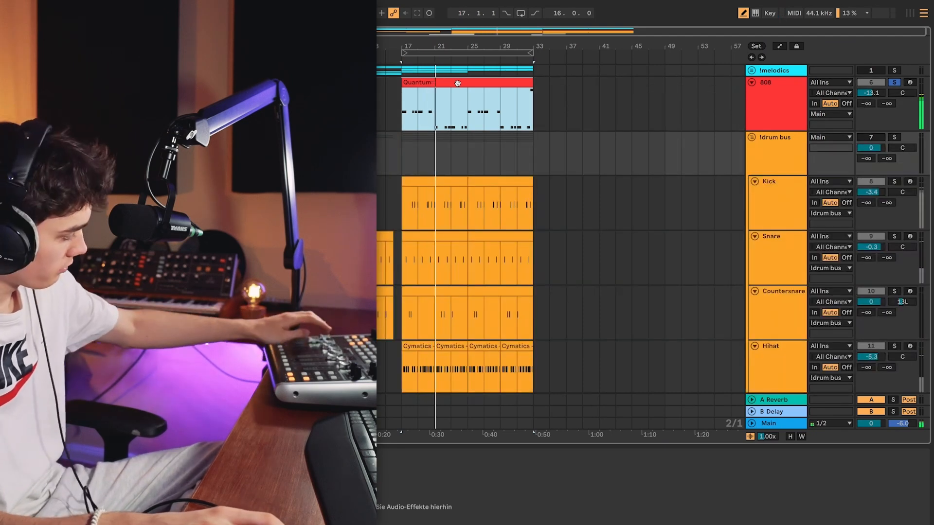
- Balance the drum track volumes: Kick -7.7, Snare -10.6, Countersnare -15.6, Hihat -12.1 and Open Hat -16.5 dB
click(408, 180)
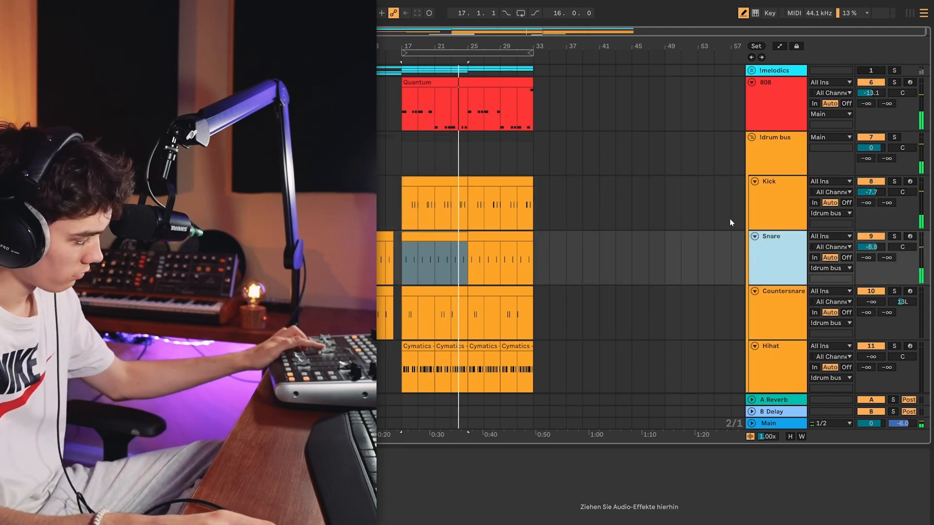
scroll(485, 235, down, 3)
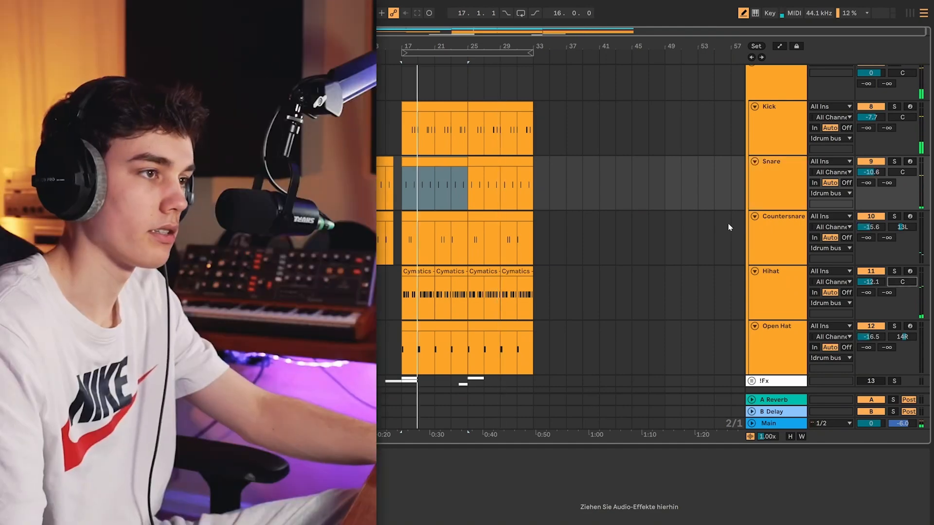
click(766, 229)
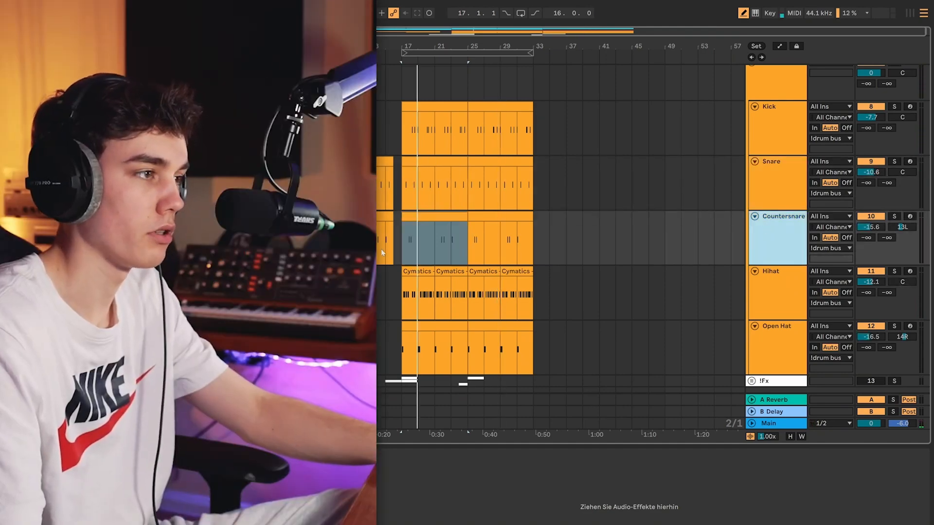
click(751, 349)
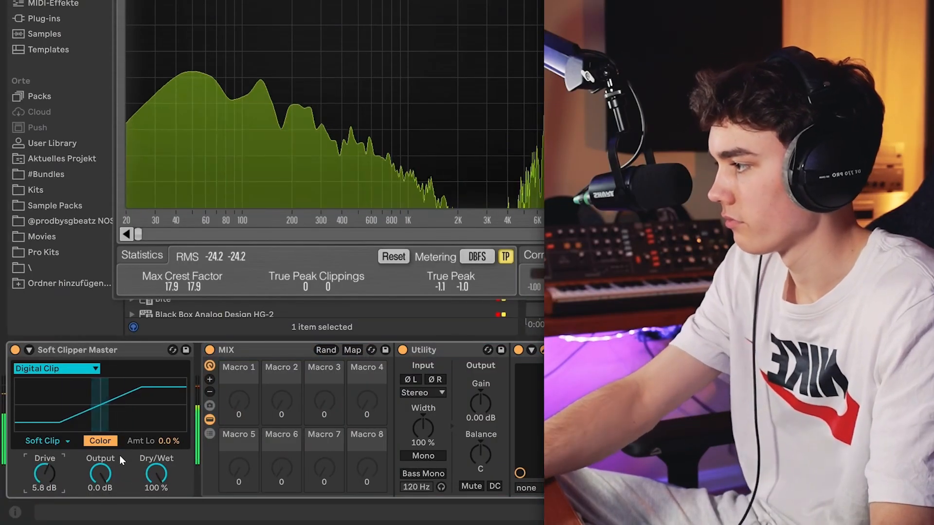
- Raise the Soft Clipper Master's drive to 10 dB during playback
key(Up)
key(Up)
key(Up)
key(Up)
key(Up)
key(Up)
key(Up)
key(Up)
key(Up)
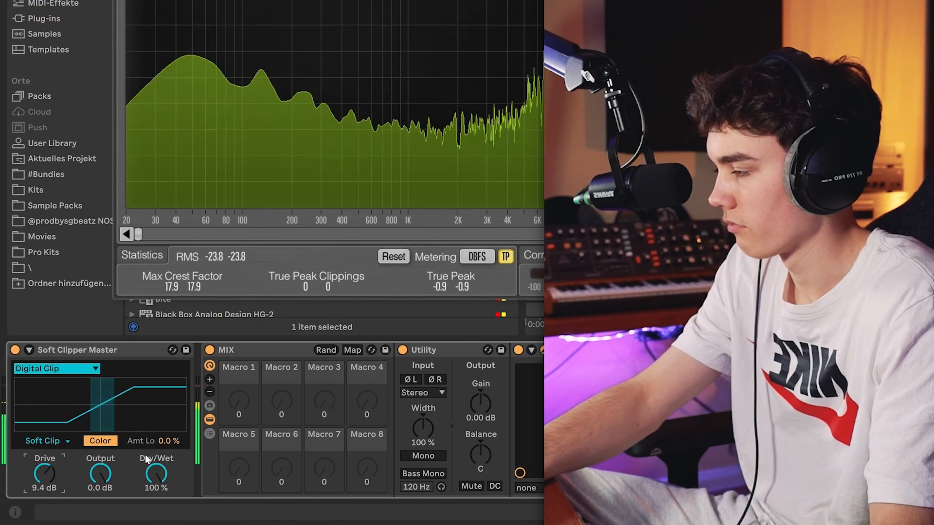
- Set the gain of the Utility following the soft clipper to -6 dB
click(489, 402)
text(-6)
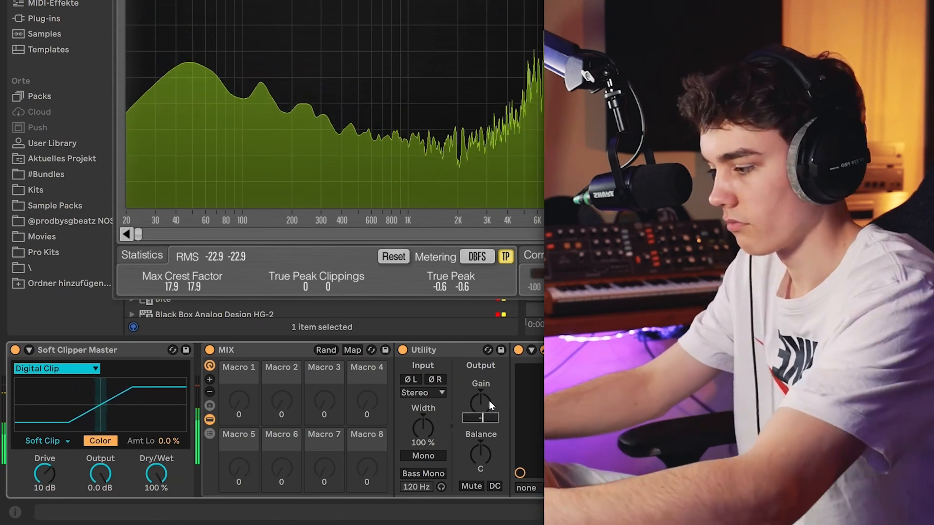
key(Return)
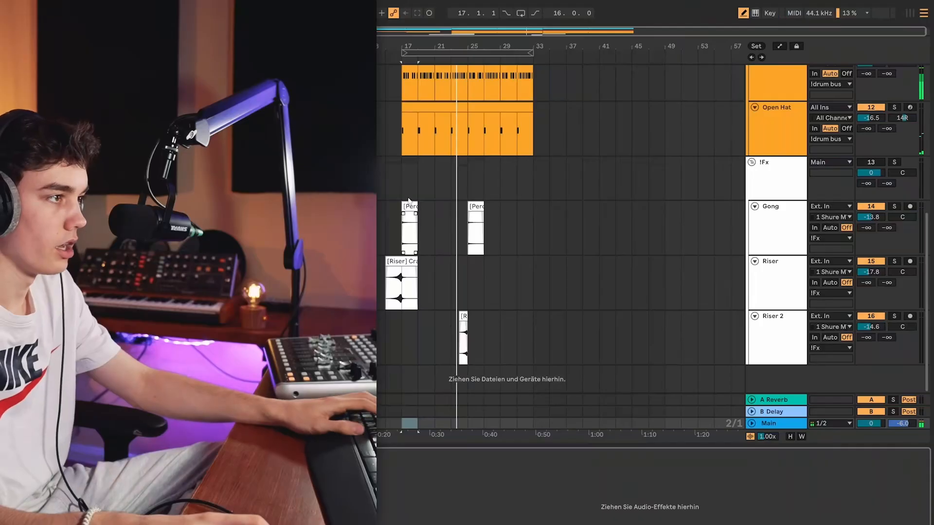
- Lower the Gong track to -16.8 dB while its clip plays, and play the Riser 2 clip to judge its level
click(410, 205)
key(space)
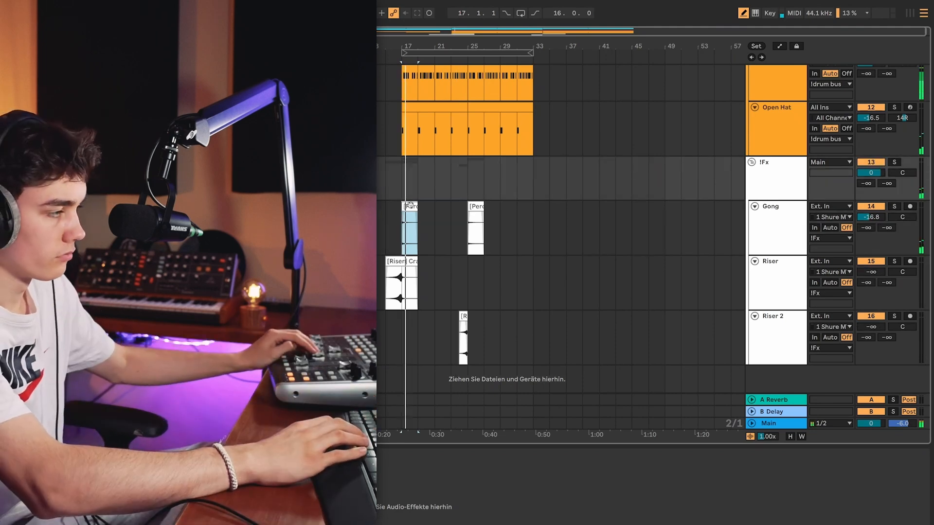
click(462, 315)
key(space)
key(space)
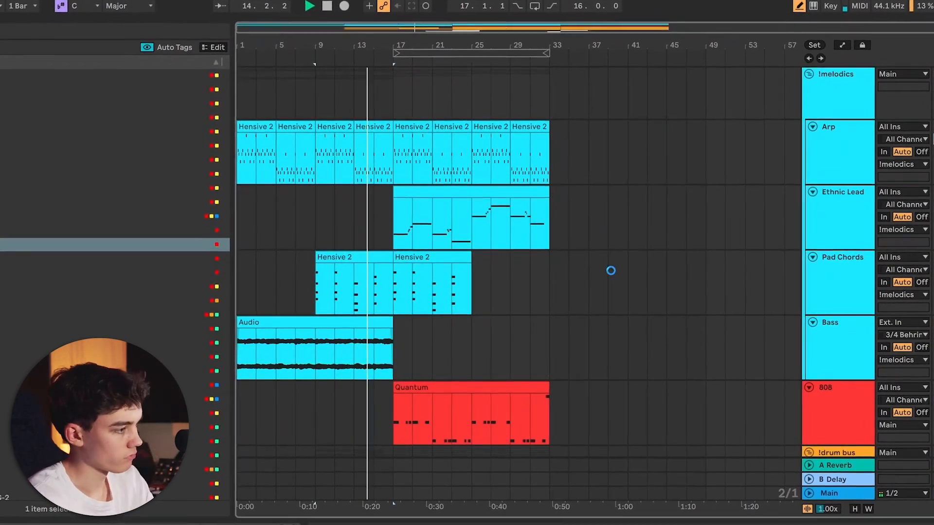
- Play back the mixed arrangement, including the section starting at the 808's Quantum clip, and check the melodic, 808 and drum tracks
click(847, 147)
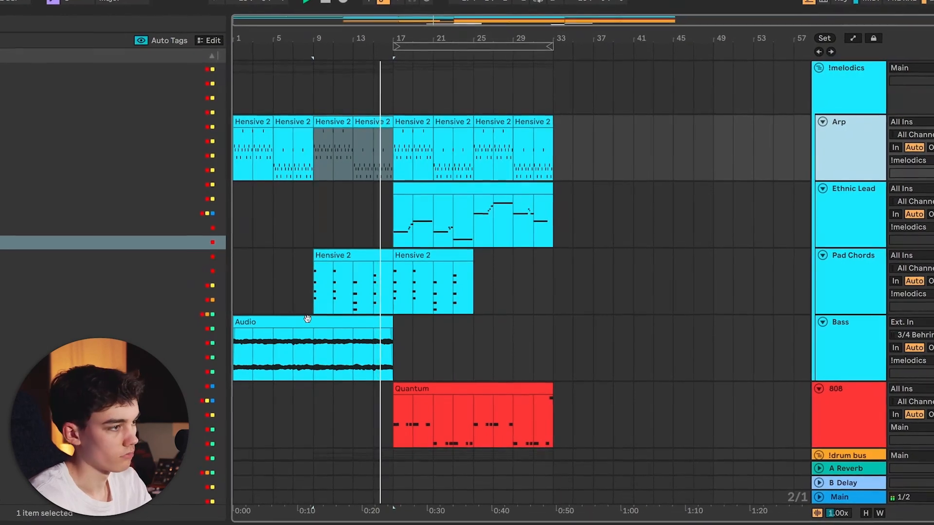
scroll(384, 336, down, 6)
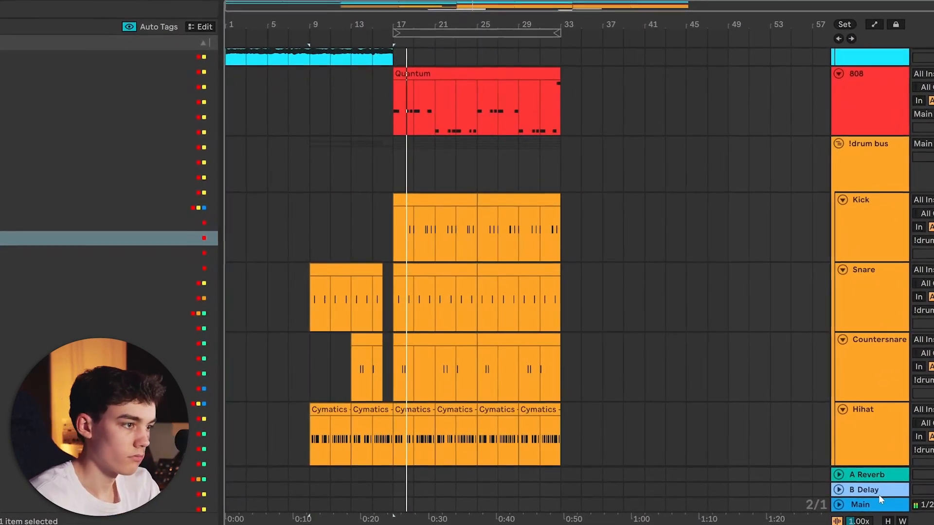
click(892, 101)
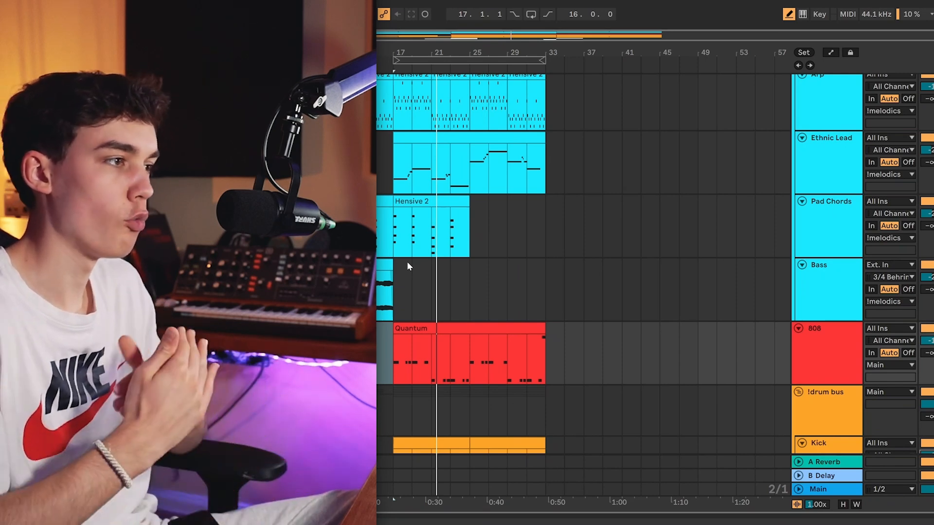
click(414, 348)
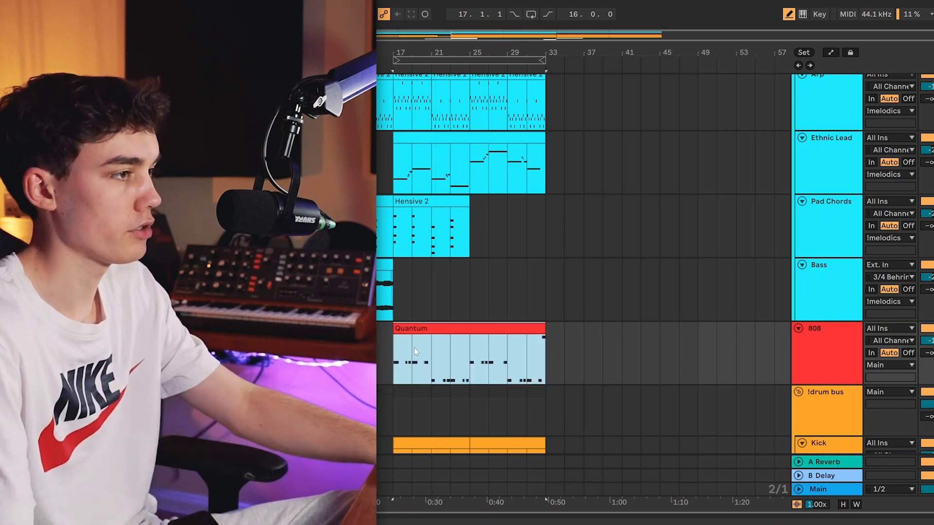
key(space)
scroll(415, 347, down, 5)
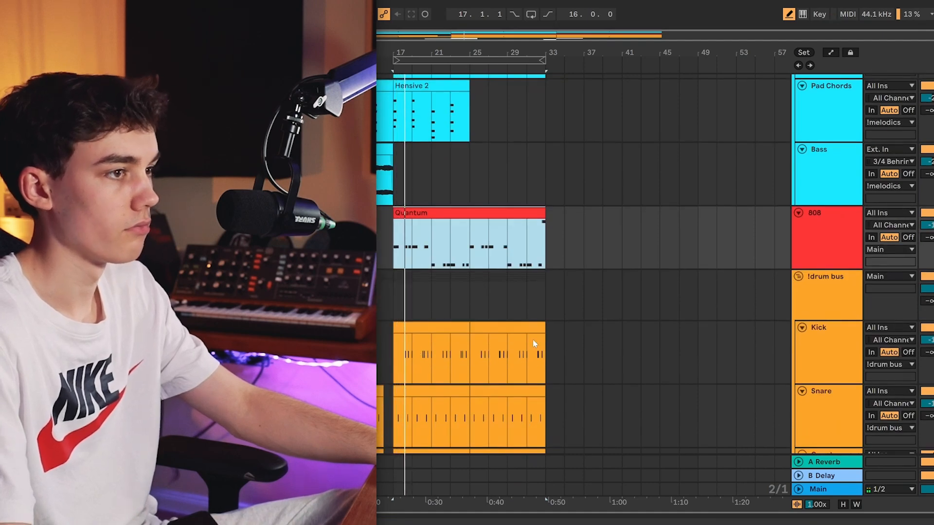